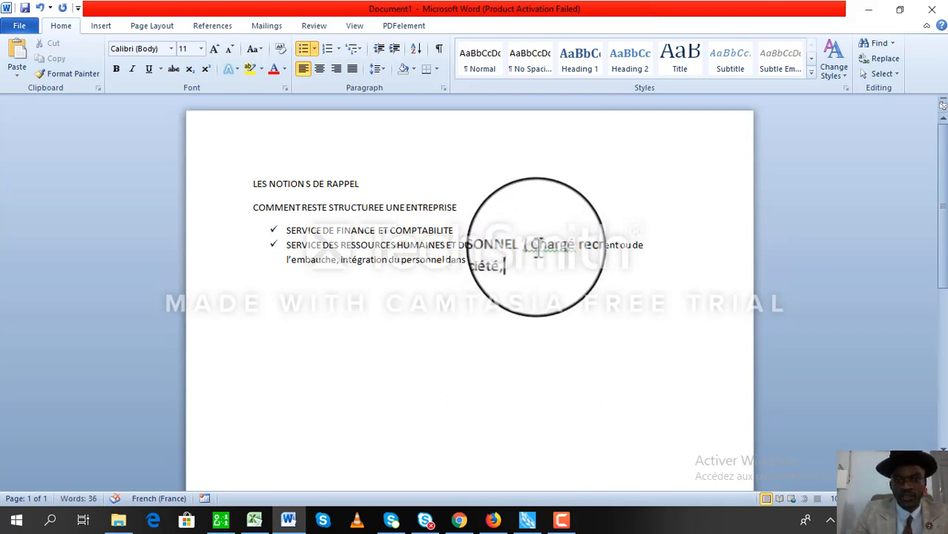
Extend the HR bullet with payroll processing, leave calculation and career follow-up duties.
left_click(532, 249)
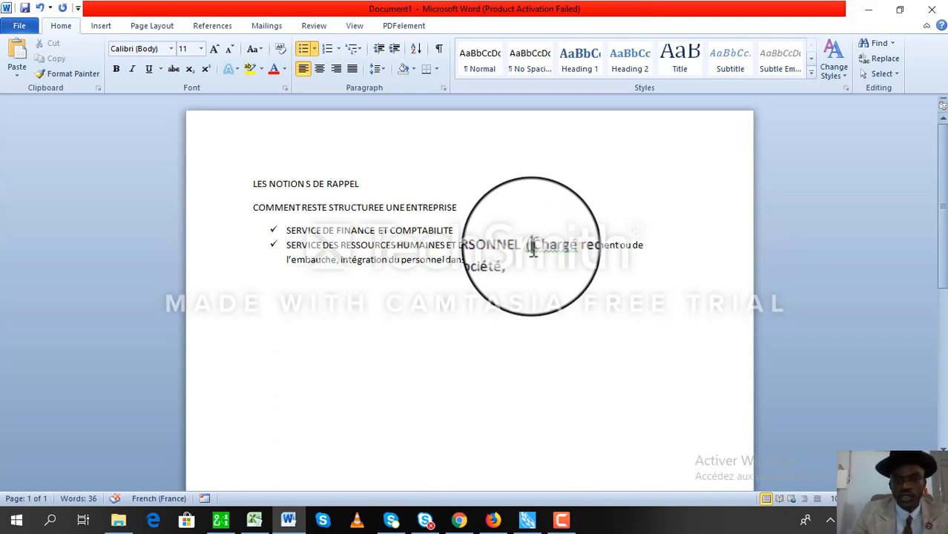
left_click(533, 263)
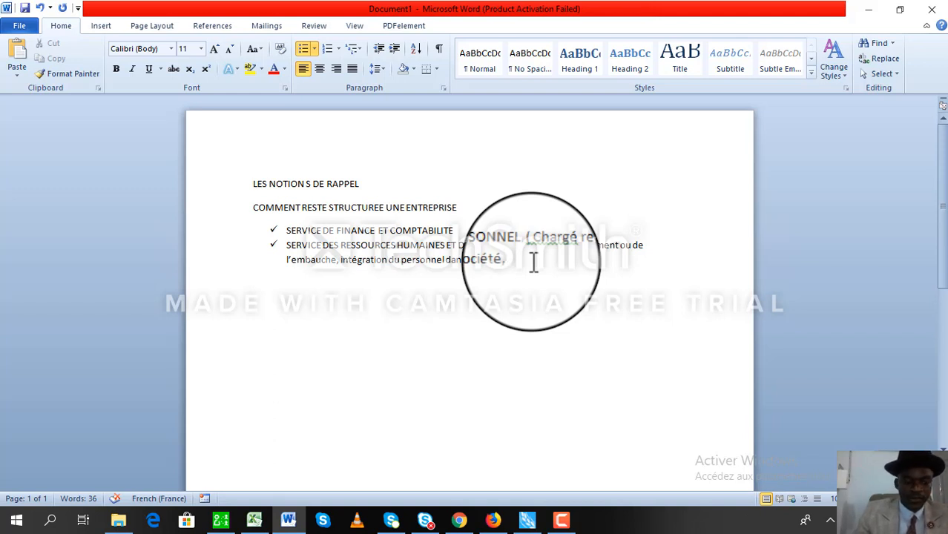
type("traitemen")
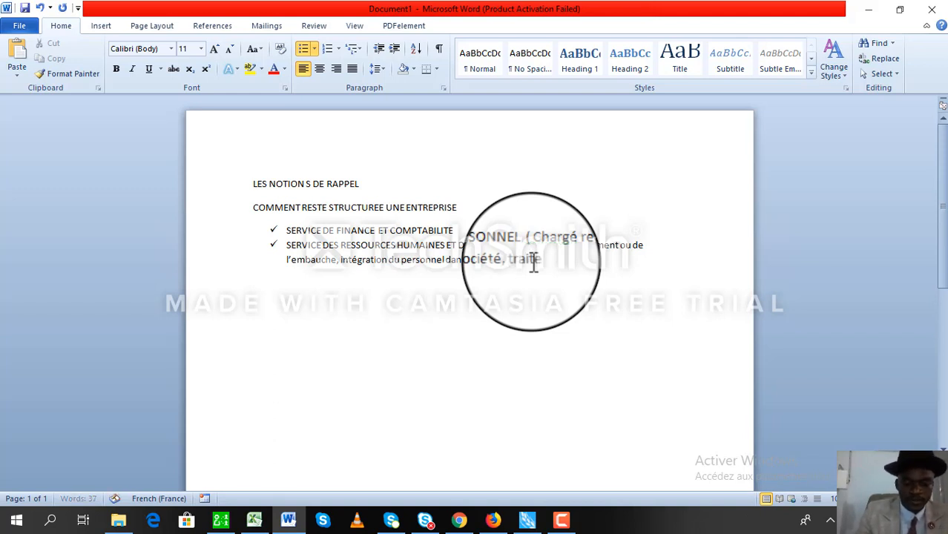
type("t de l")
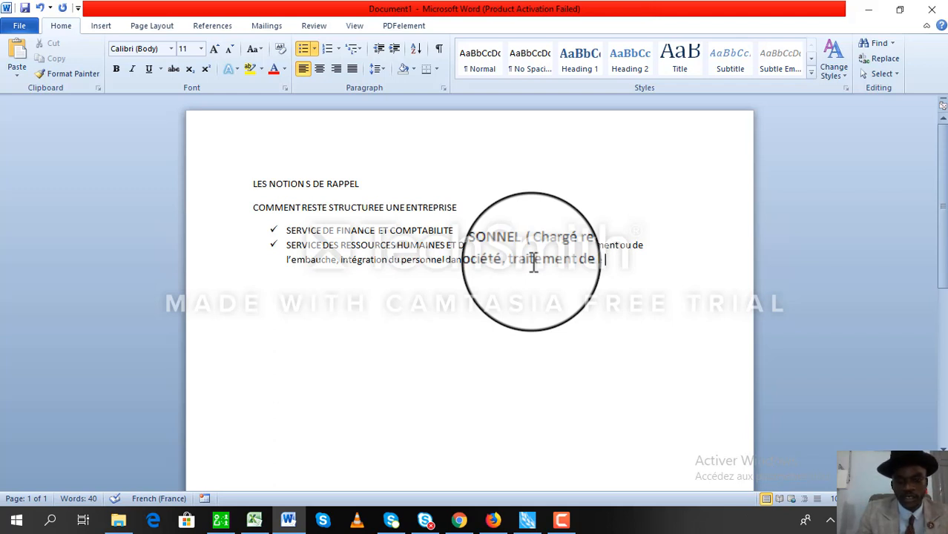
type(" , ")
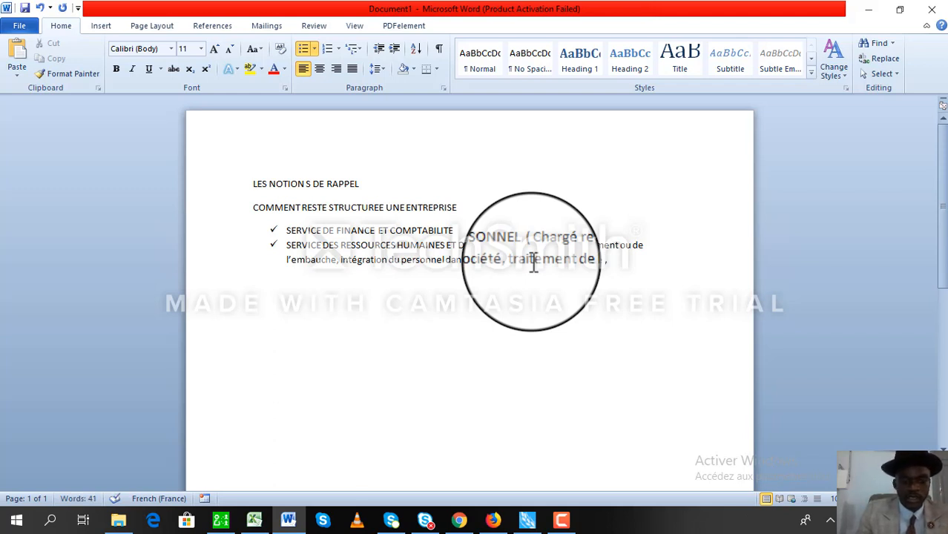
type("calcu")
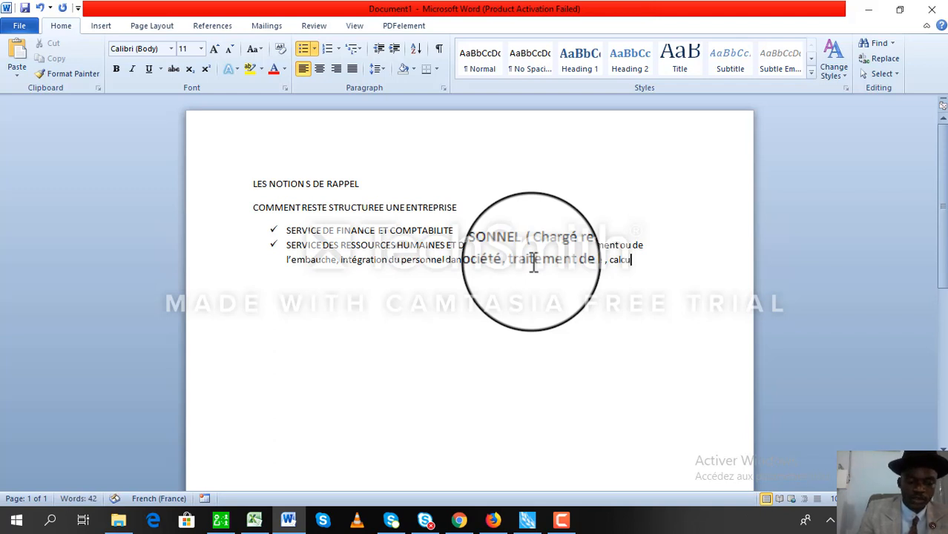
type("ler ces")
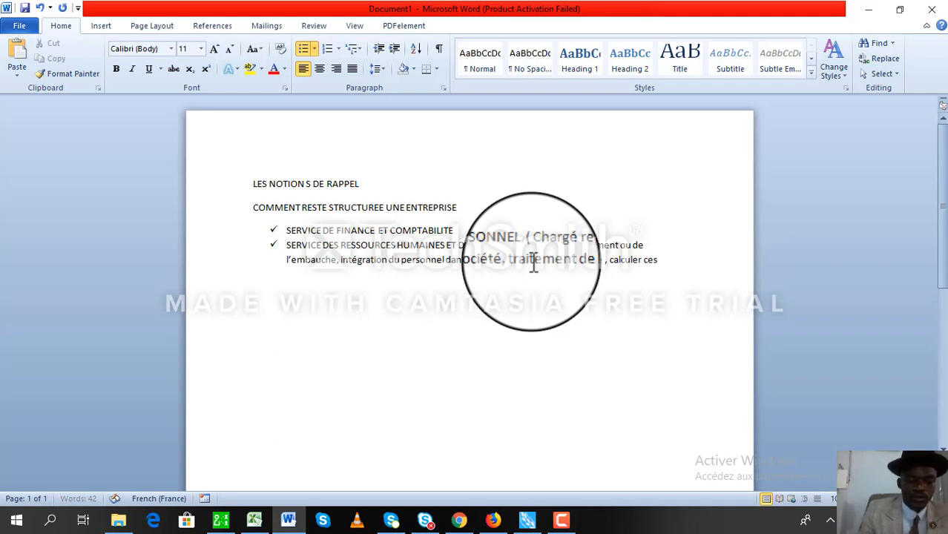
type(" conges")
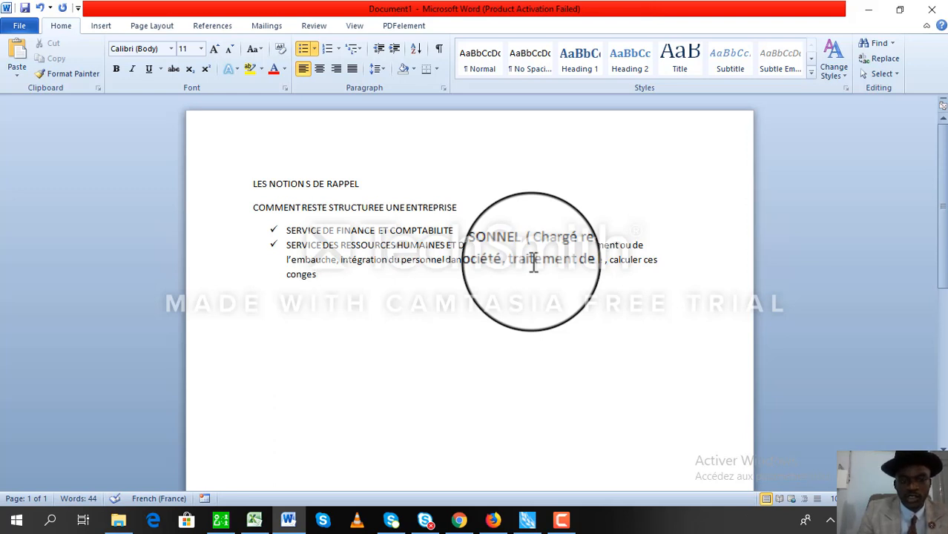
type(", suivr")
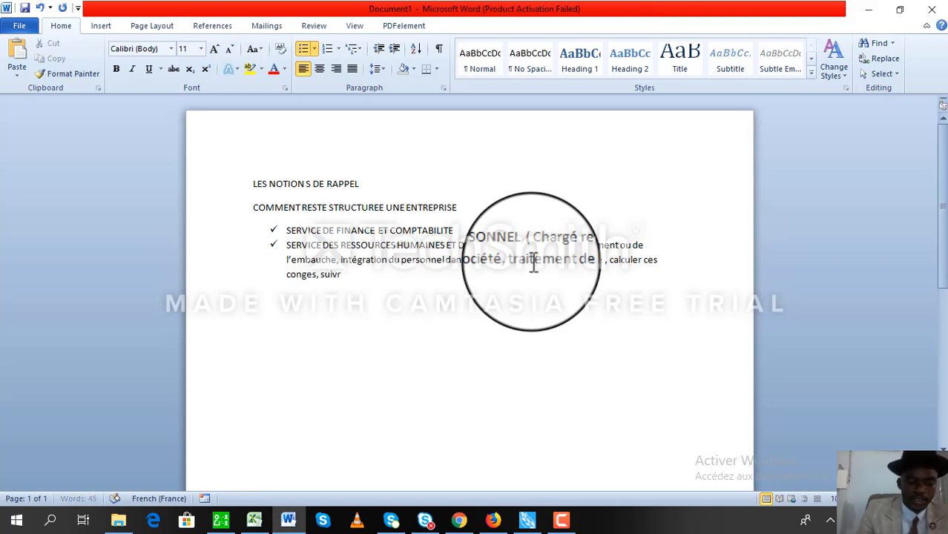
type("e sa cari")
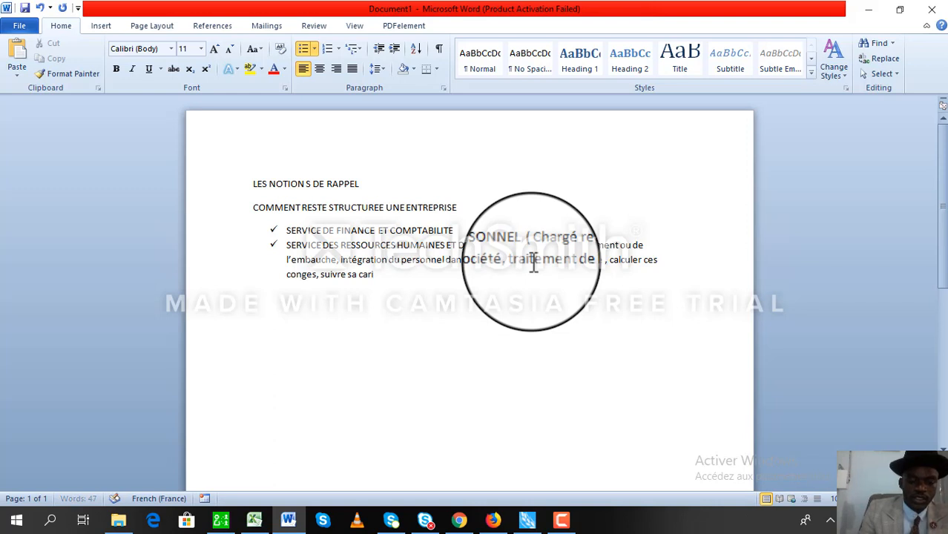
type("ère")
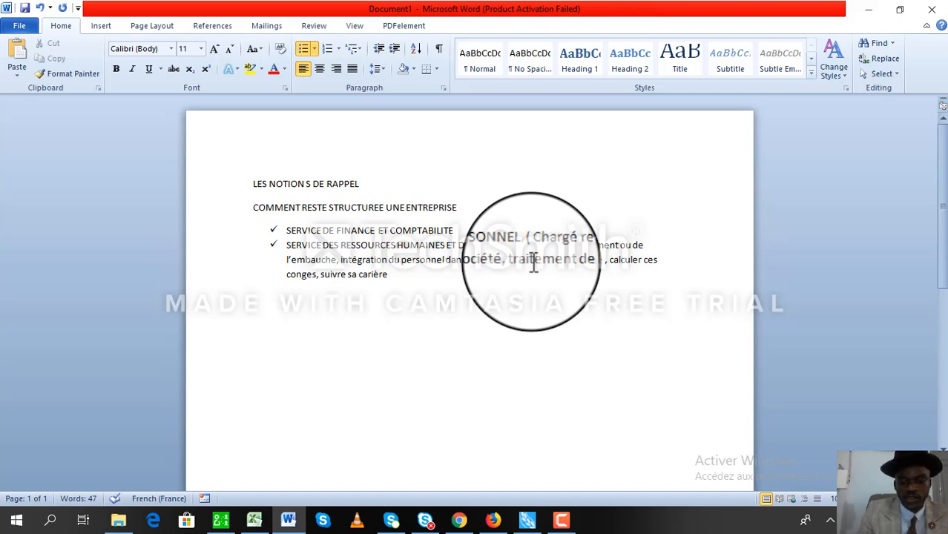
type(")")
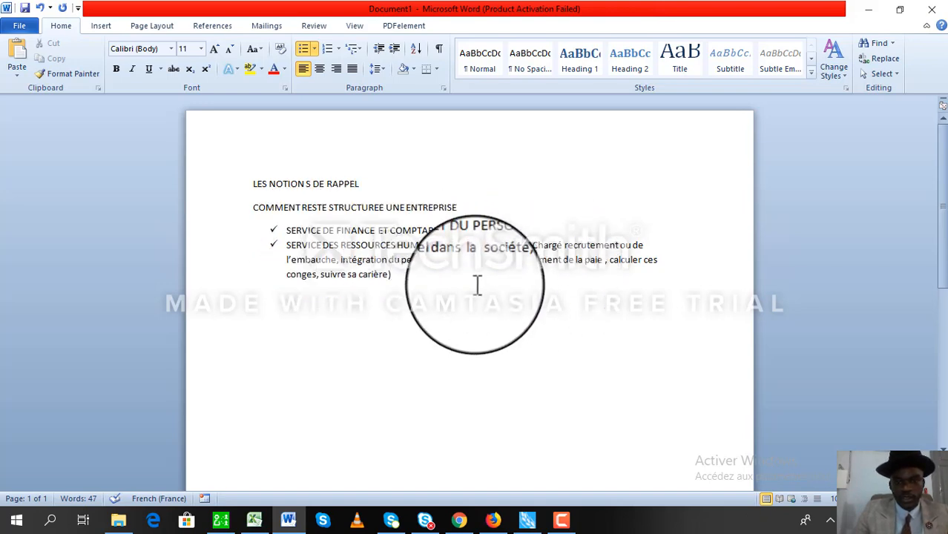
Highlight 'traitement de la paie' in yellow.
left_click_drag(519, 264, 593, 262)
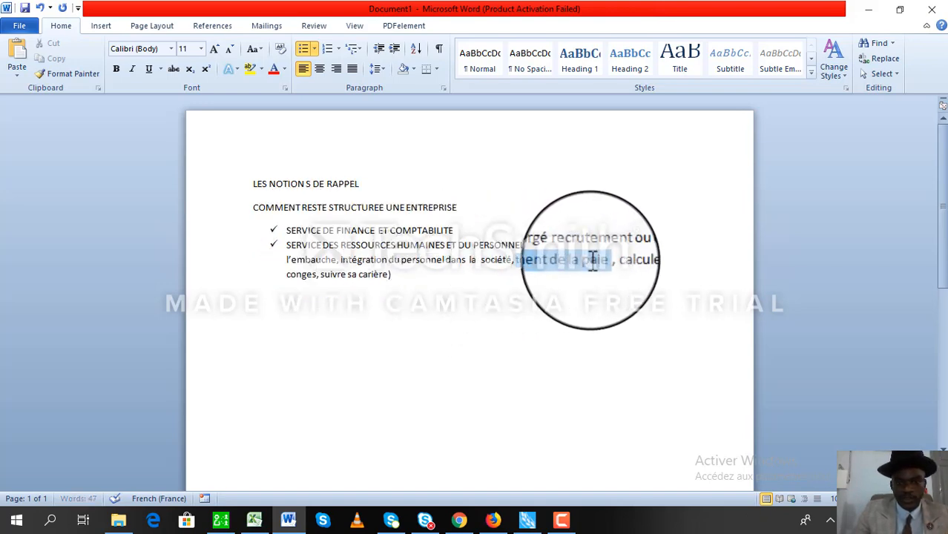
left_click(250, 68)
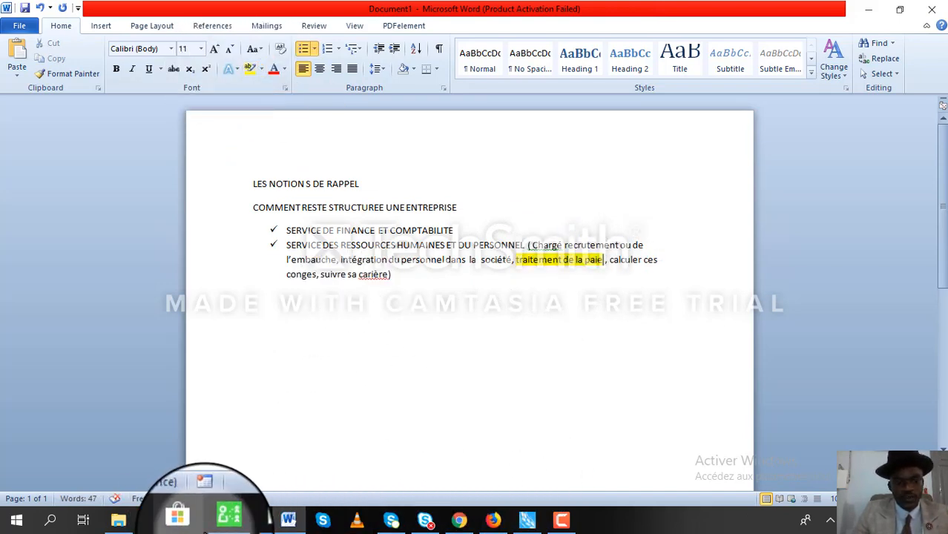
left_click(221, 519)
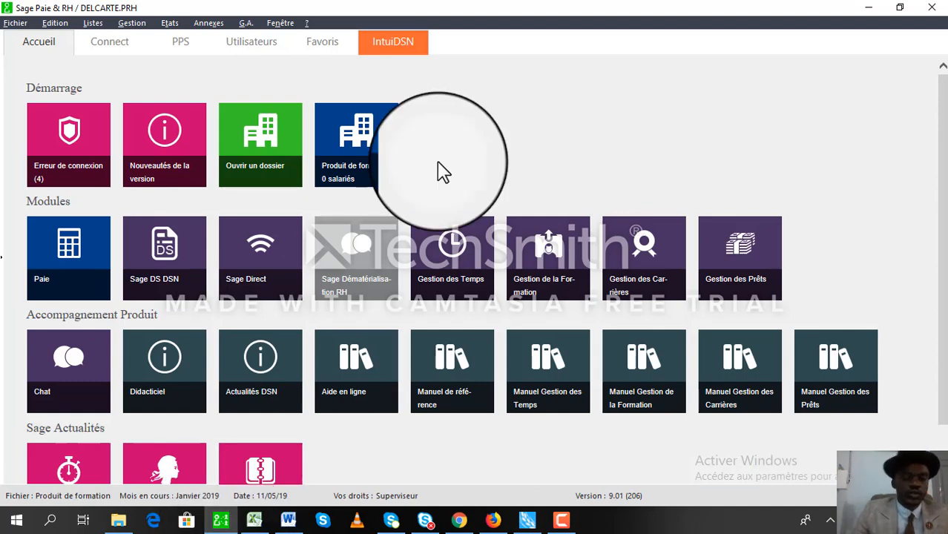
Close the DELCARTE.PRH file with Fichier > Fermer and return to the Accueil screen.
left_click(20, 24)
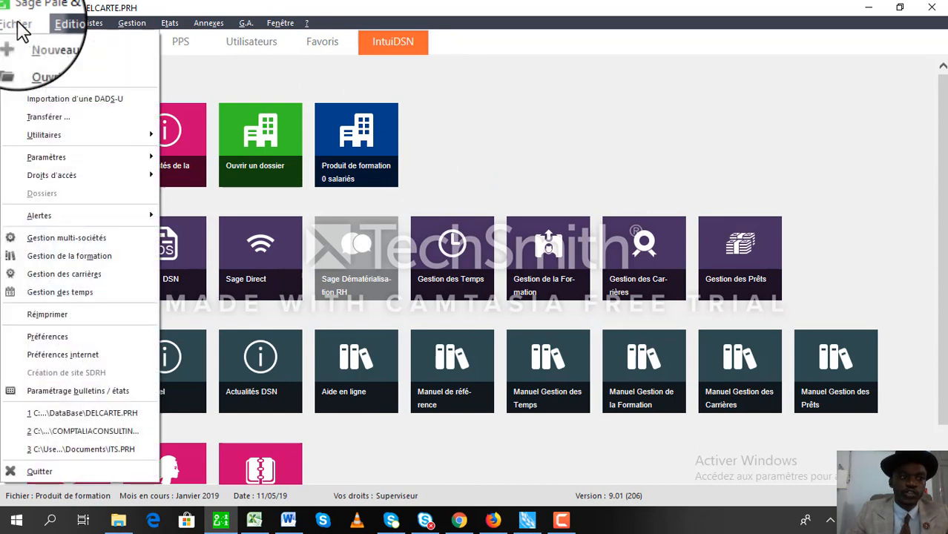
left_click(30, 74)
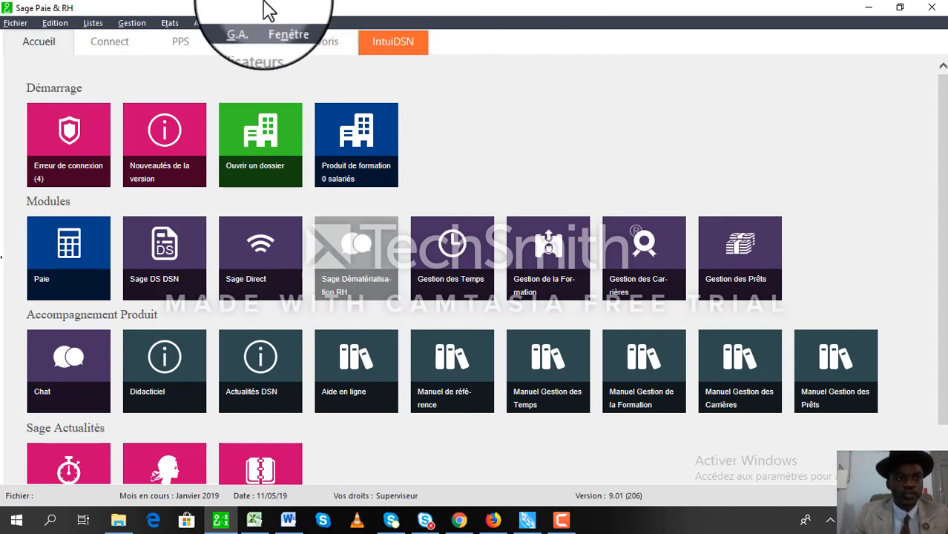
left_click(34, 42)
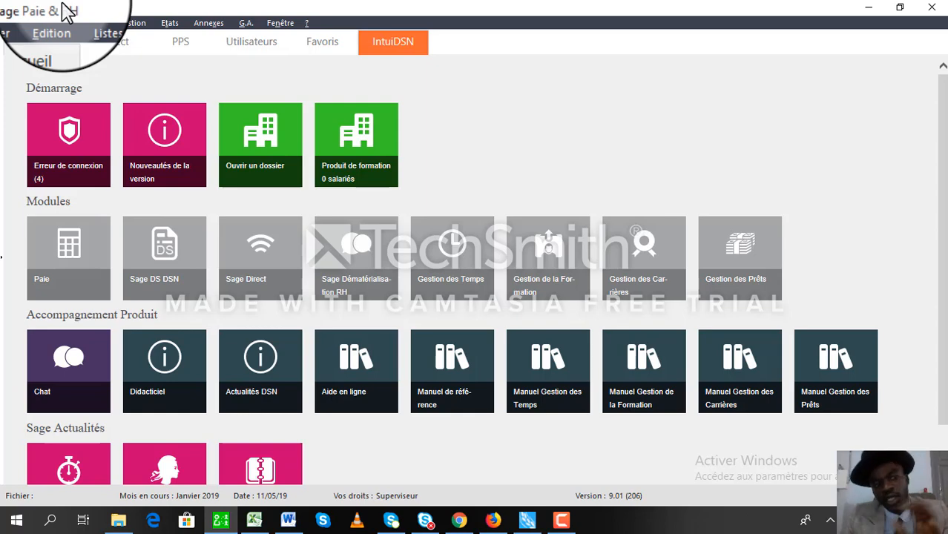
left_click(25, 26)
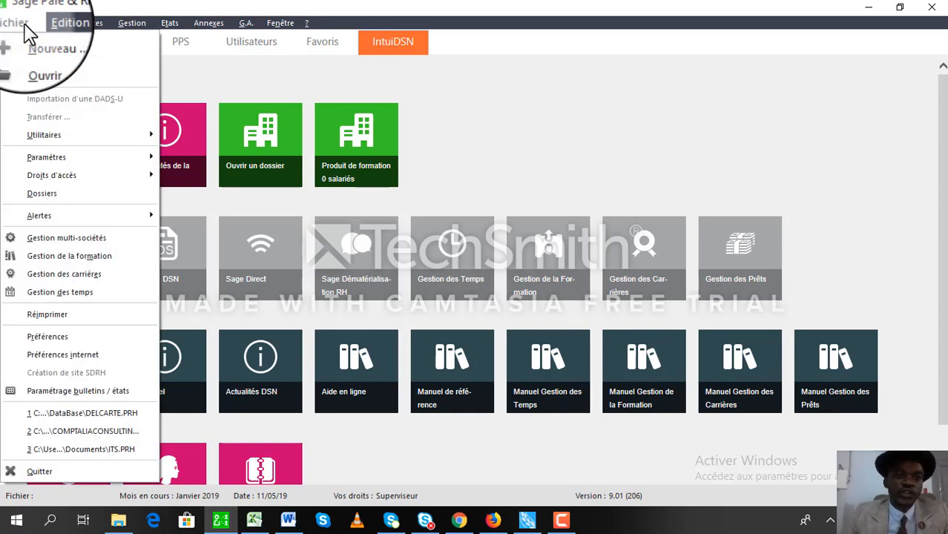
left_click(255, 14)
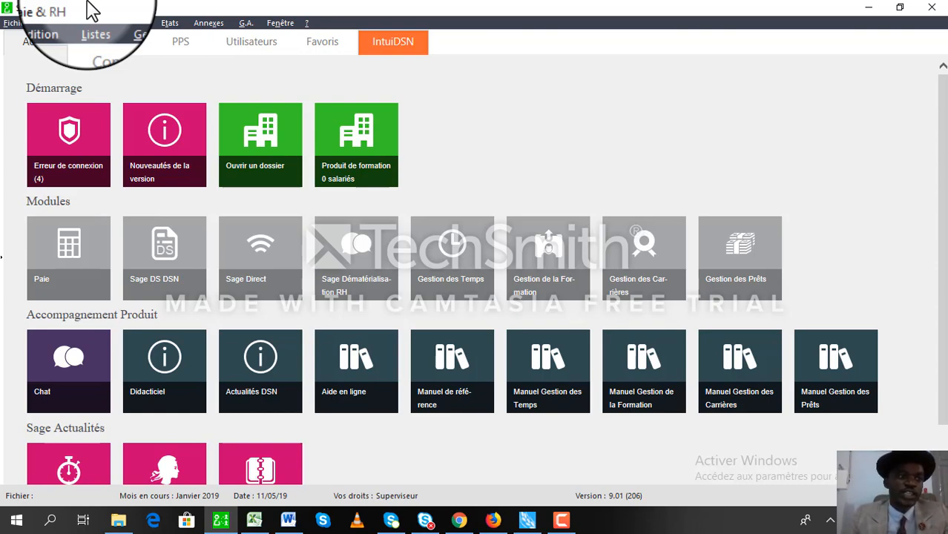
left_click(17, 23)
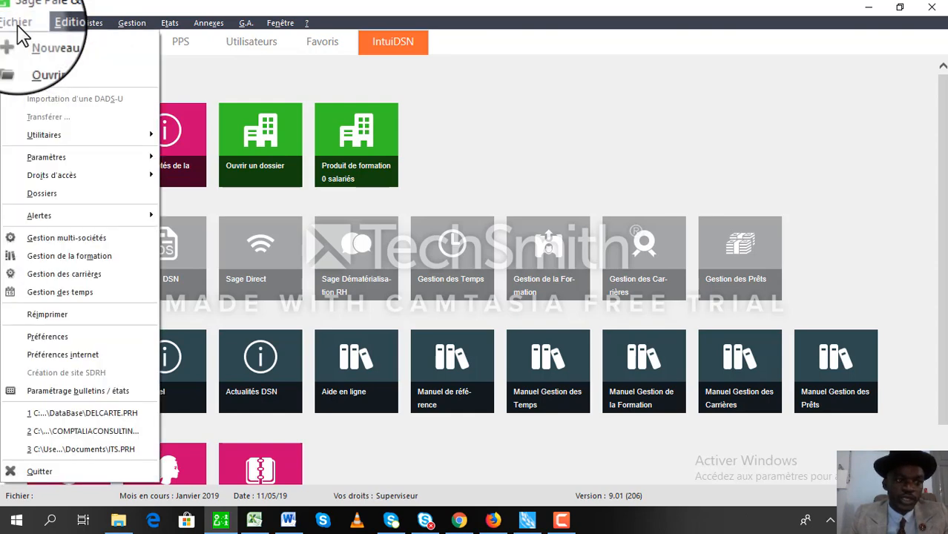
left_click(34, 66)
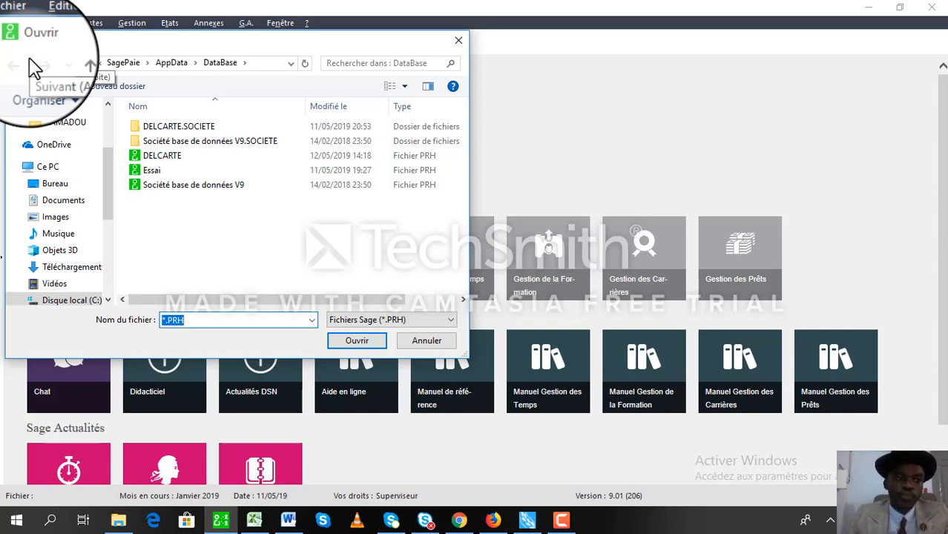
left_click(458, 40)
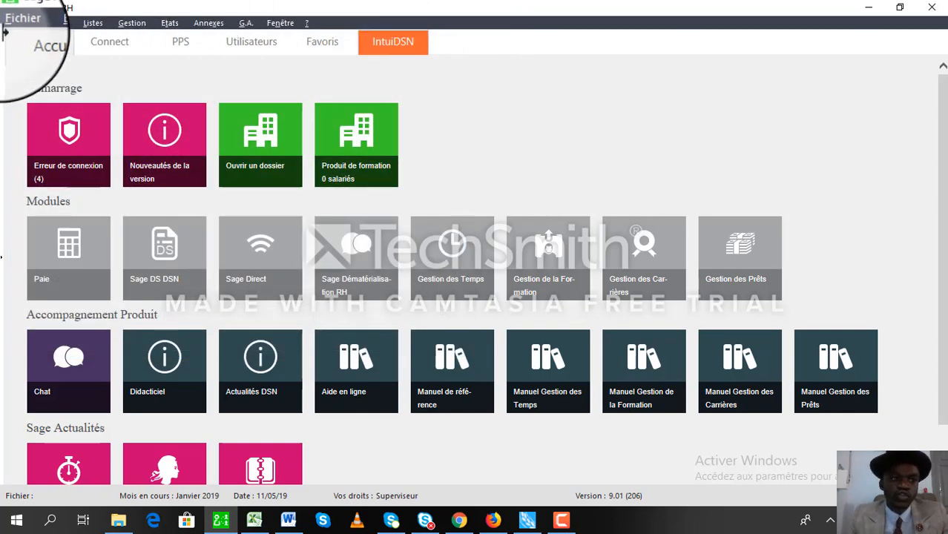
Start creating a new payroll file from the Fichier menu.
left_click(15, 22)
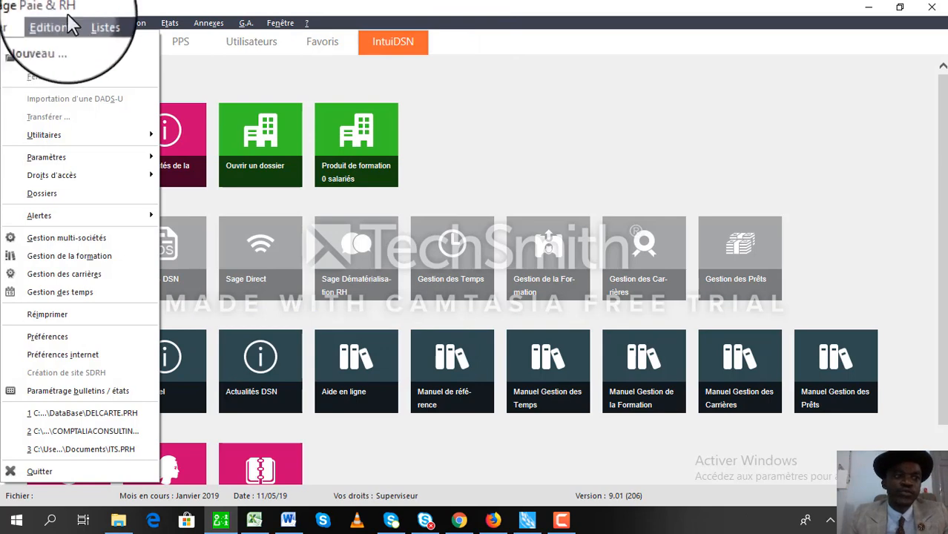
mouse_move(30, 23)
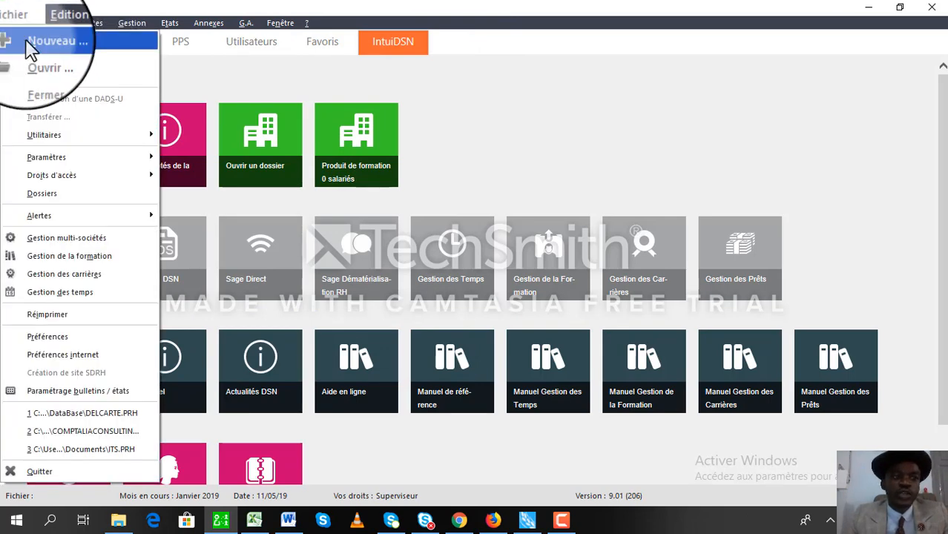
left_click(25, 39)
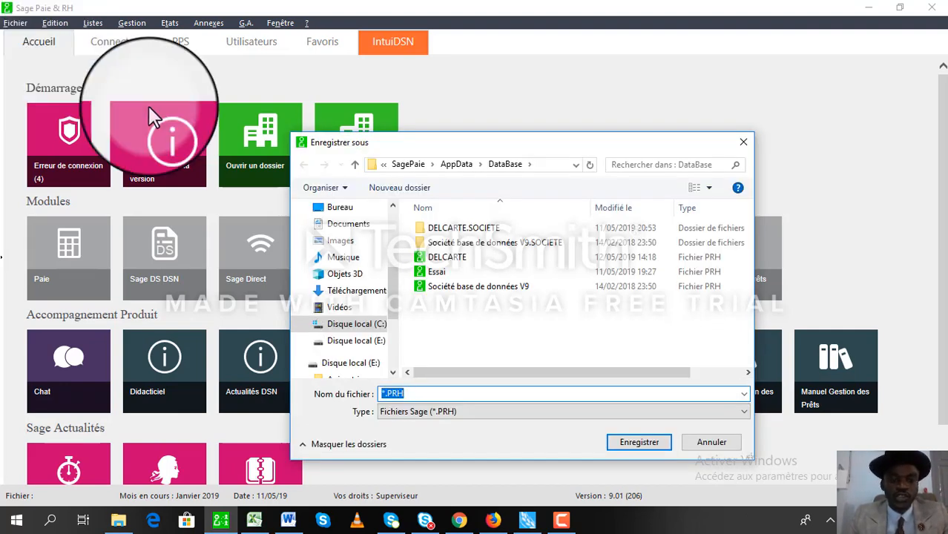
Try file names such as 'DELICA SOCIETY', then clear the name and cancel the save.
left_click(384, 396)
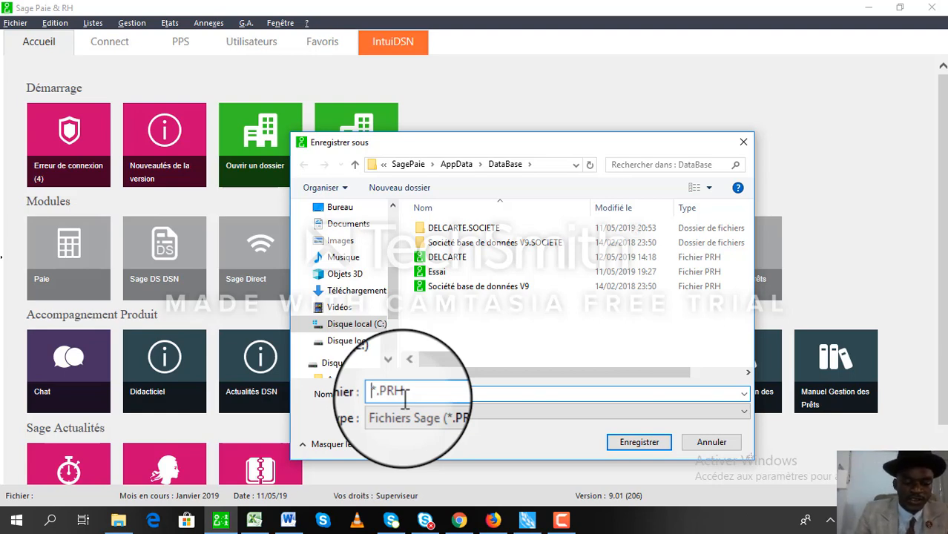
type("sa")
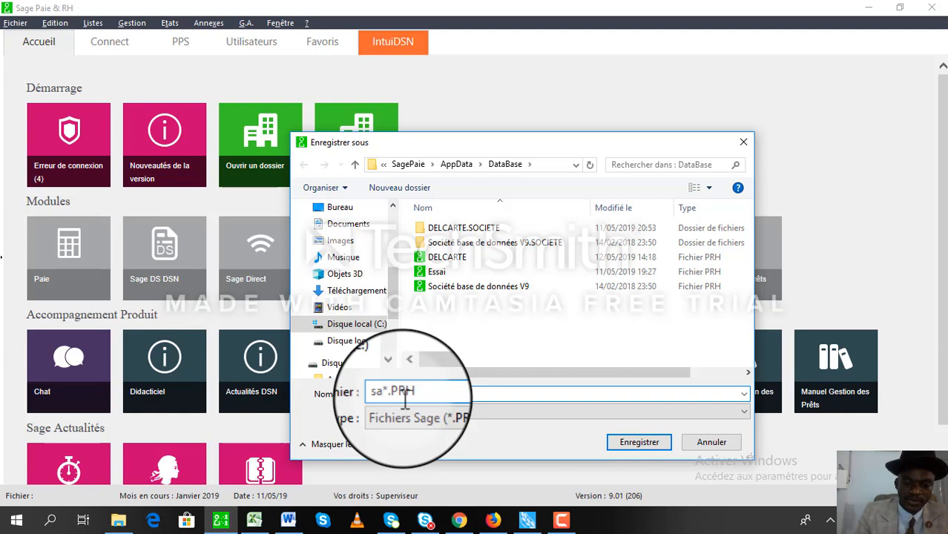
key("BackSpace")
type("ocietdll")
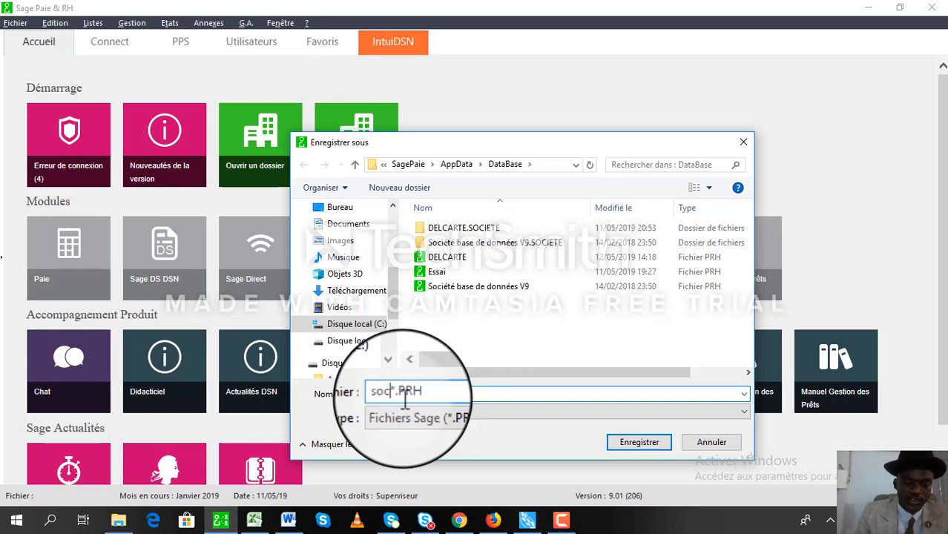
key("BackSpace")
key("BackSpace")
key("BackSpace")
key("BackSpace")
key("BackSpace")
key("BackSpace")
key("BackSpace")
key("BackSpace")
key("BackSpace")
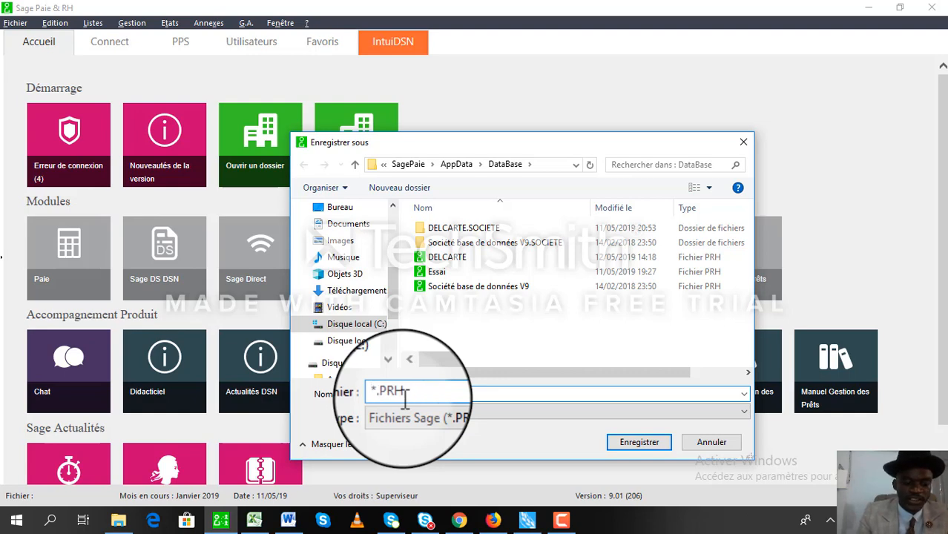
type("DELICA")
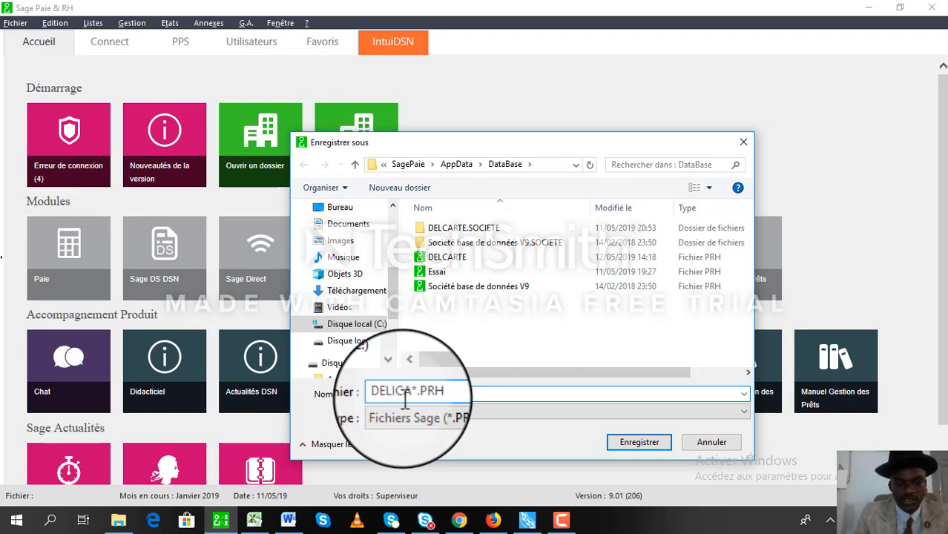
type(" SO")
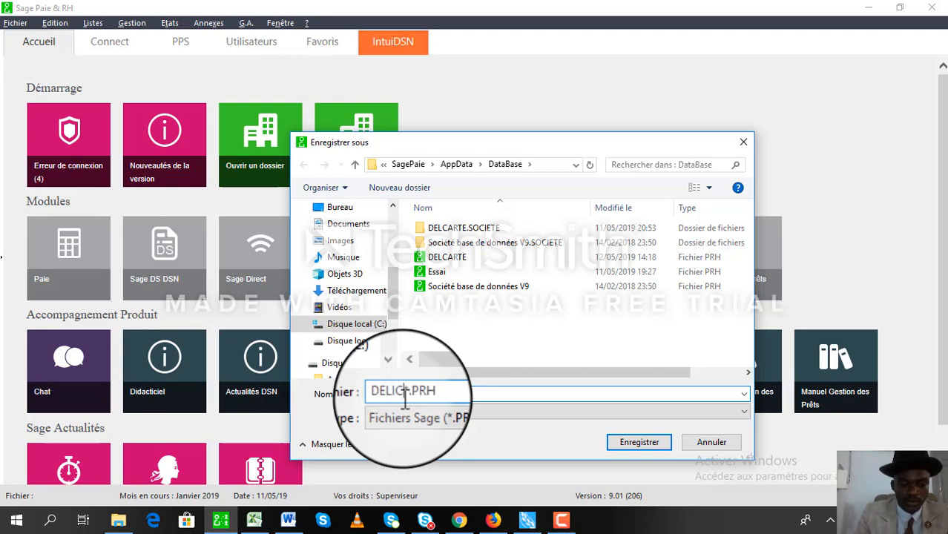
type("CIETY")
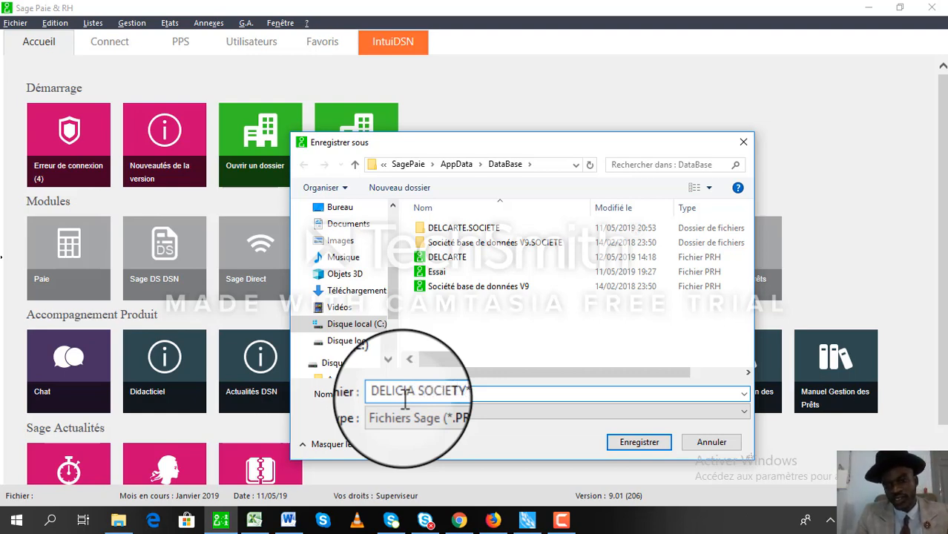
key("BackSpace")
key("BackSpace")
key("BackSpace")
key("BackSpace")
key("BackSpace")
key("BackSpace")
key("BackSpace")
key("BackSpace")
key("BackSpace")
key("BackSpace")
key("BackSpace")
key("BackSpace")
key("BackSpace")
key("BackSpace")
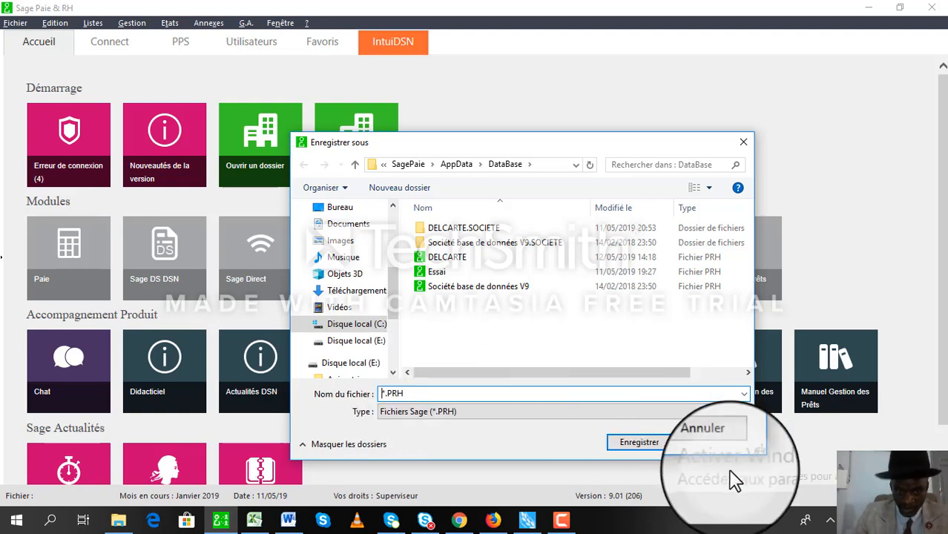
left_click(707, 443)
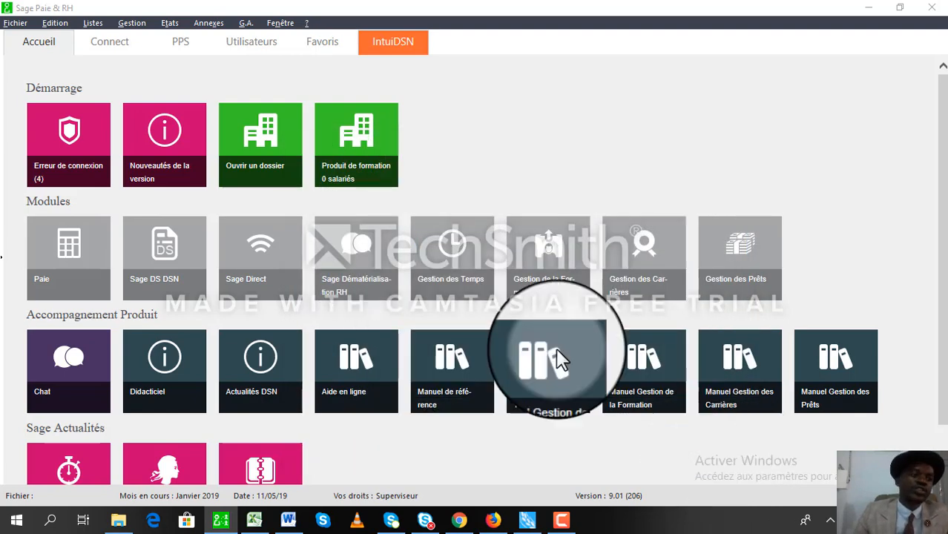
Open DELCARTE from the DataBase folder via Fichier > Ouvrir.
left_click(15, 23)
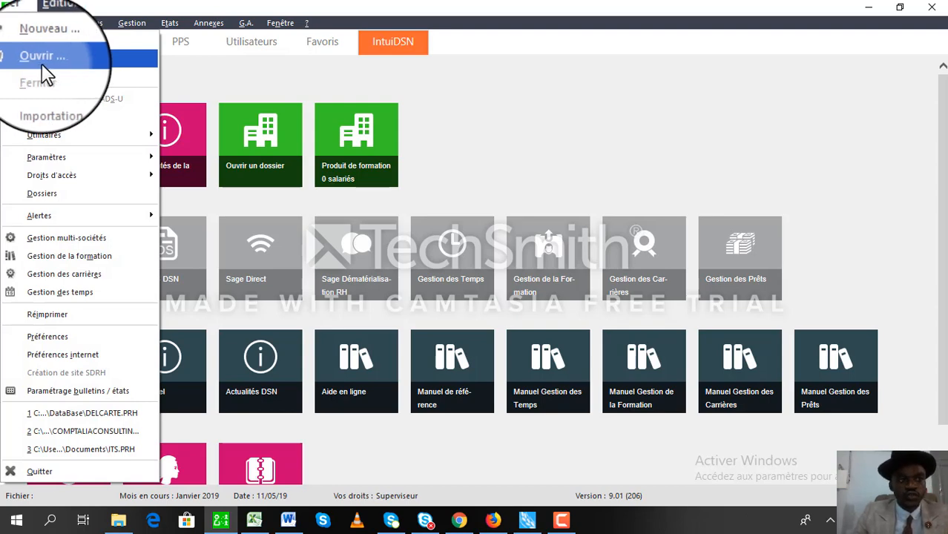
left_click(43, 68)
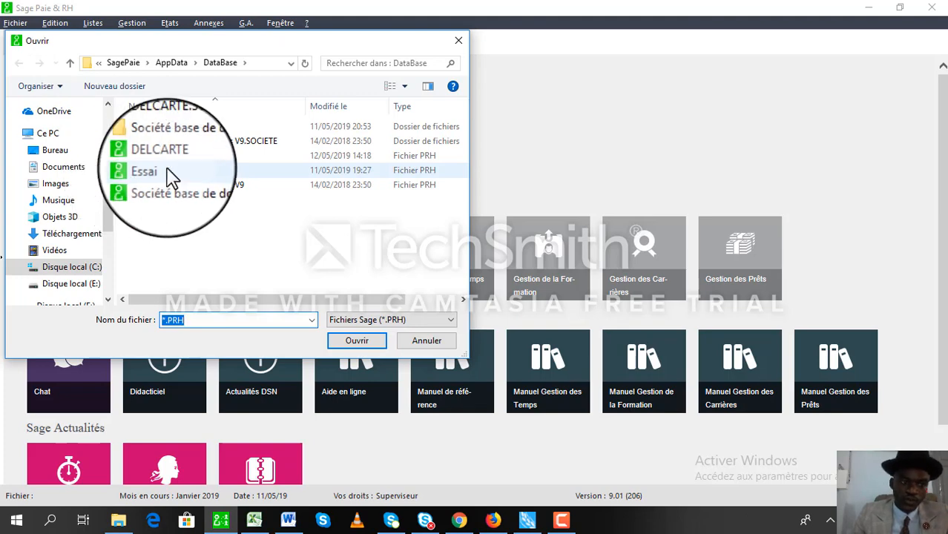
left_click(168, 158)
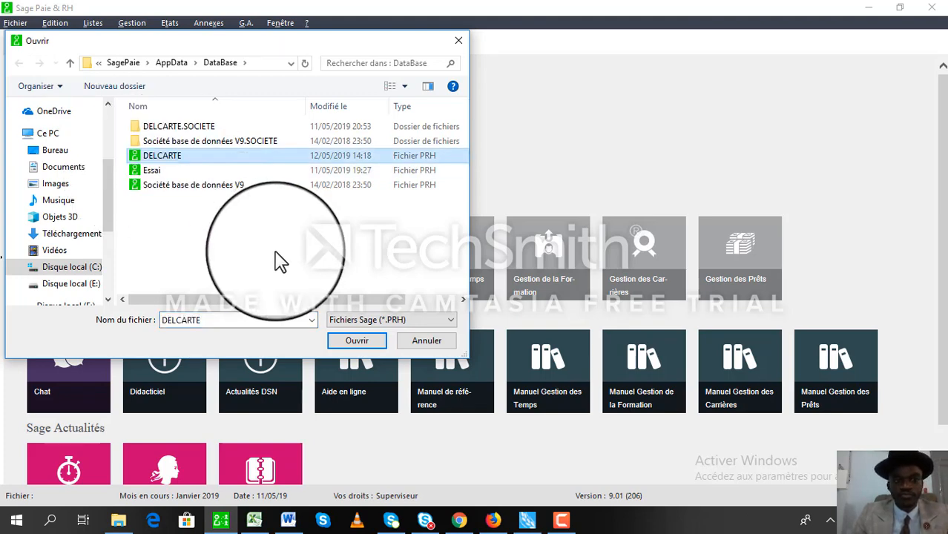
left_click(347, 343)
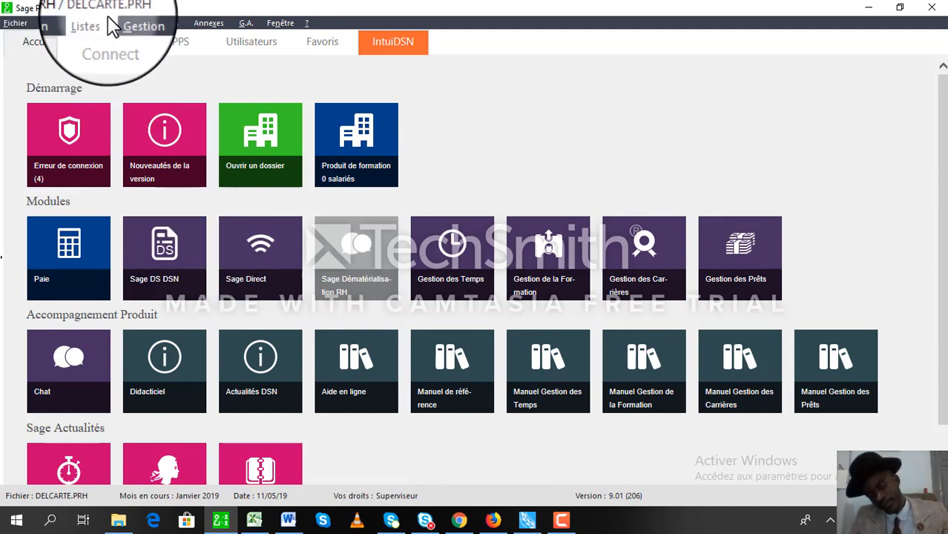
Open Fichier > Paramètres > En-tête du dossier for the DELCARTE file.
left_click(26, 29)
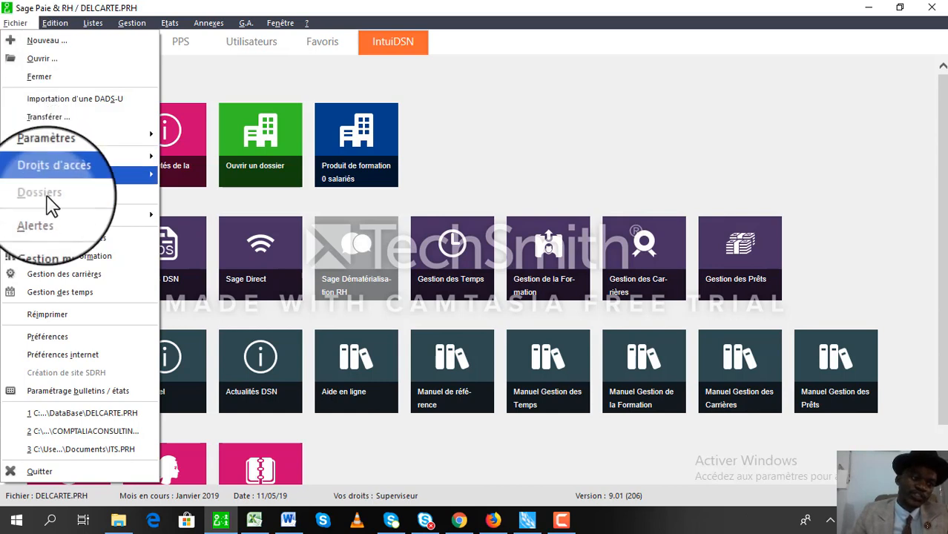
mouse_move(66, 154)
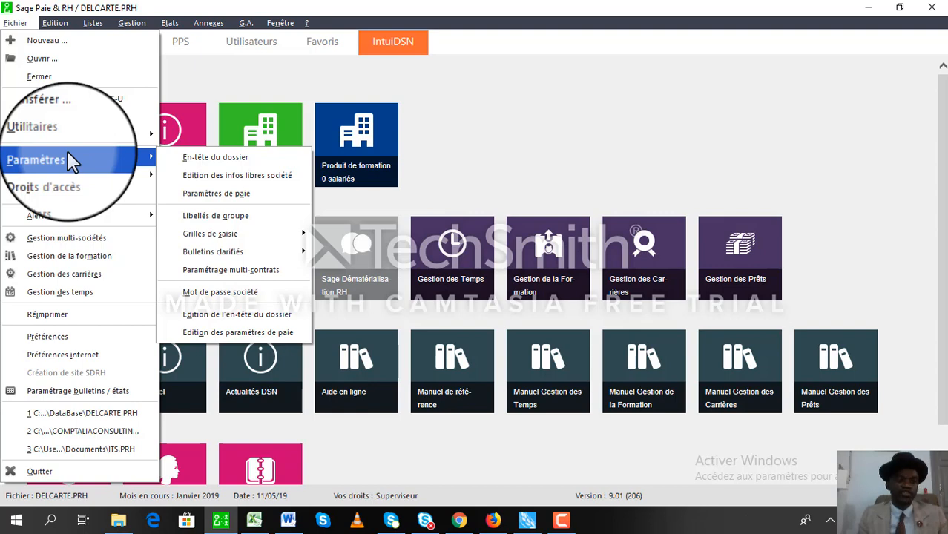
left_click(189, 158)
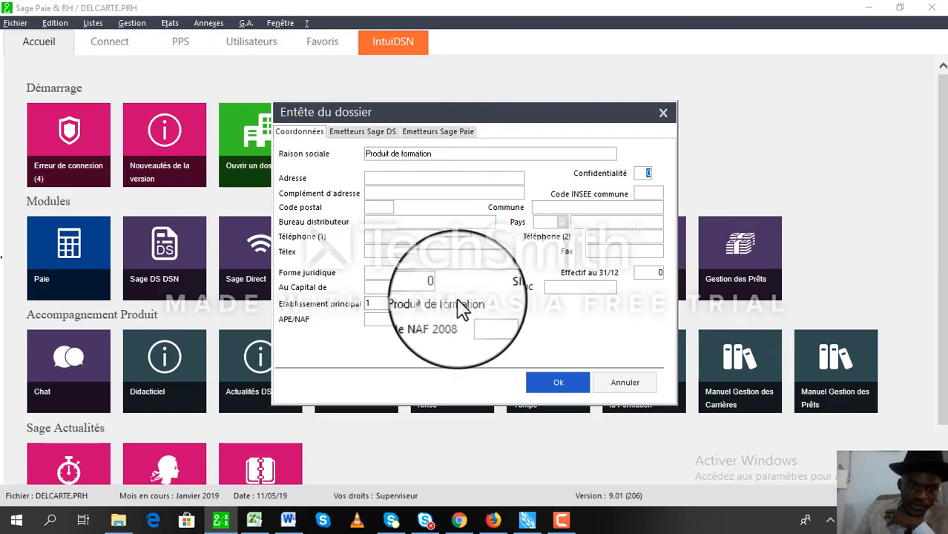
left_click(400, 303)
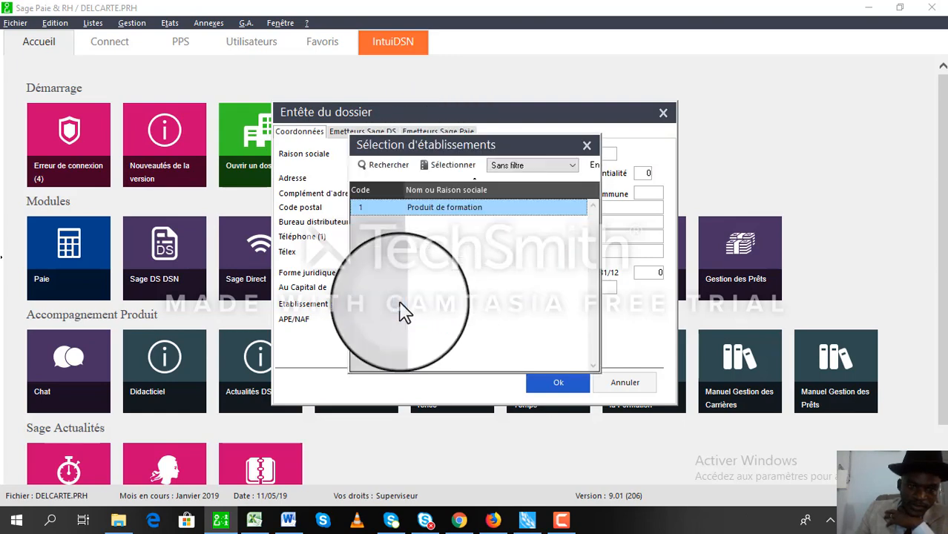
left_click(434, 171)
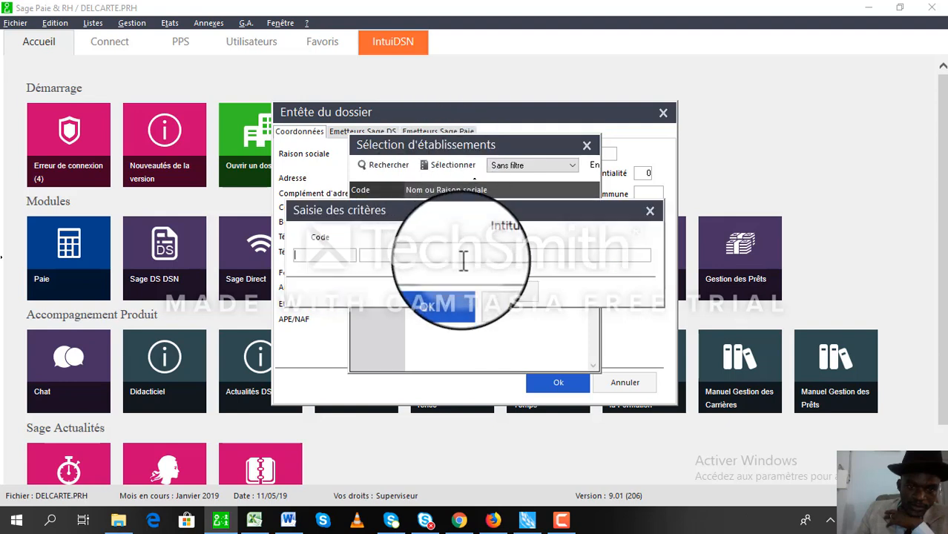
left_click(507, 299)
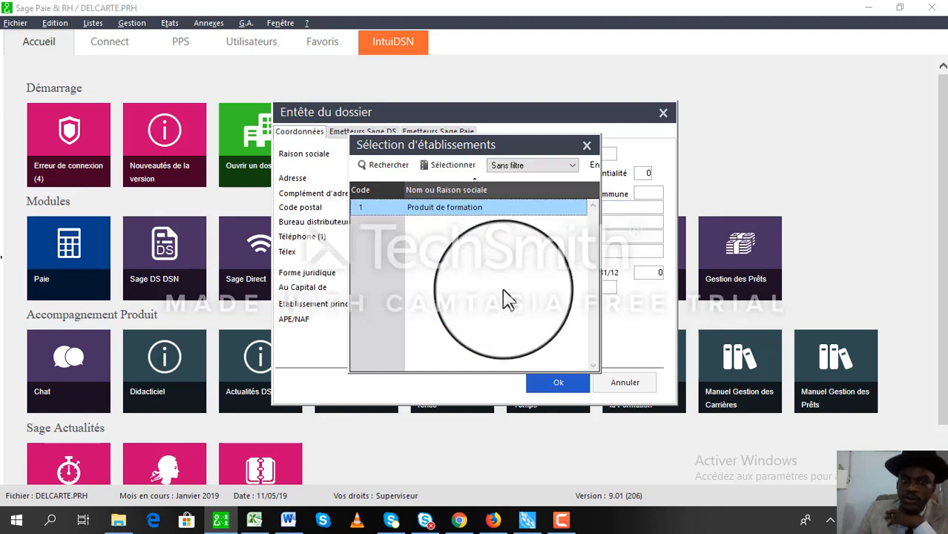
left_click(587, 144)
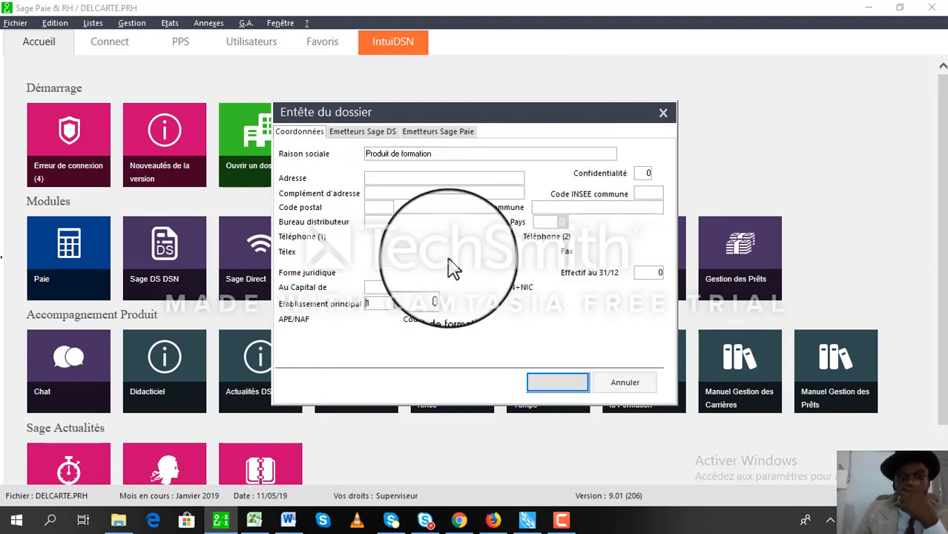
left_click(449, 152)
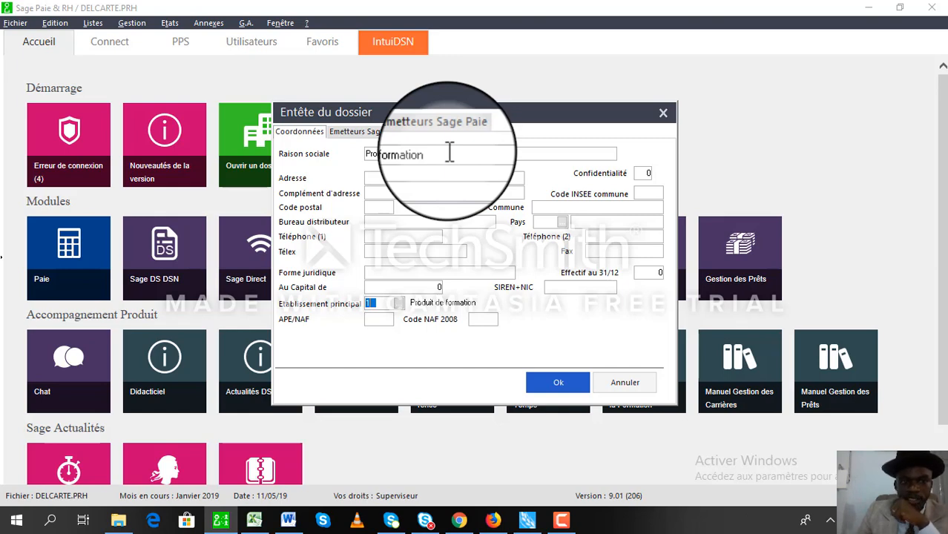
Set the company's country to CONGO and enter the second phone number.
left_click(562, 221)
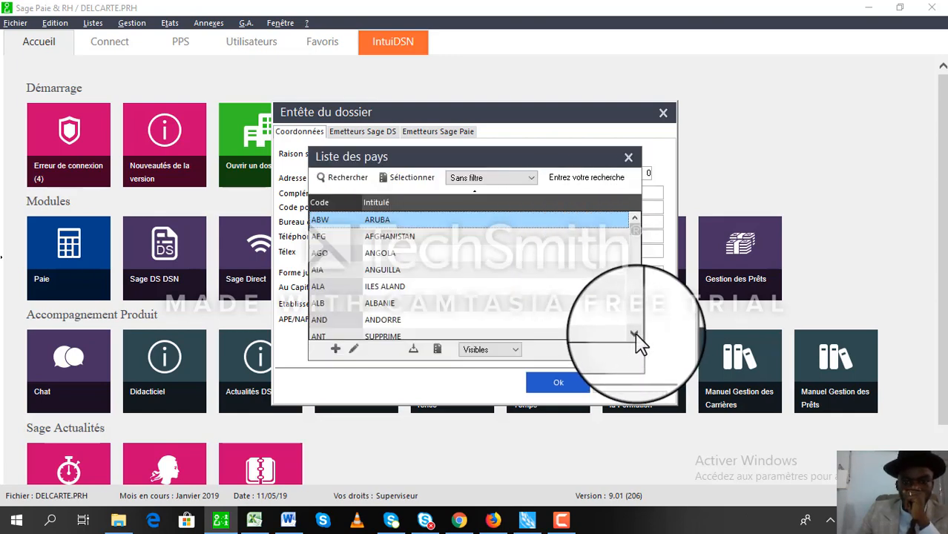
left_click_drag(636, 338, 636, 339)
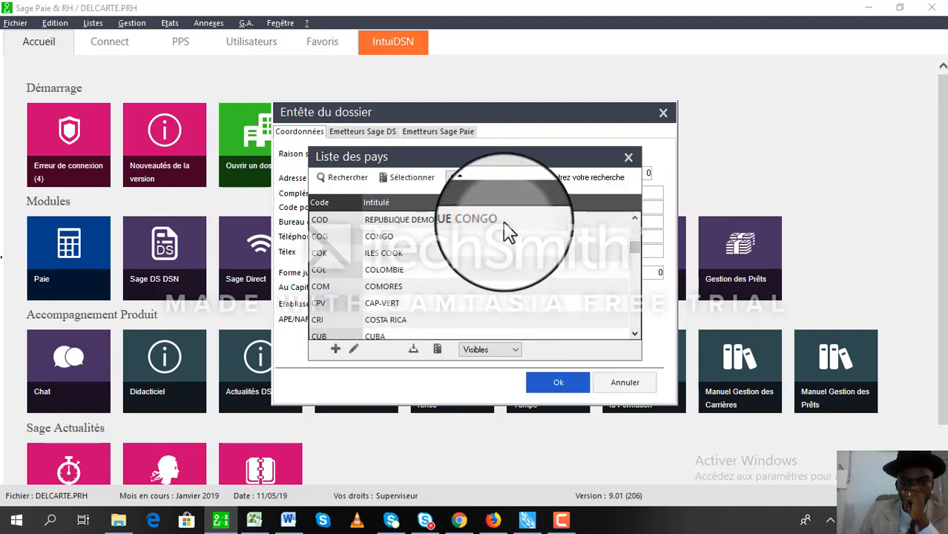
left_click_drag(635, 220, 635, 220)
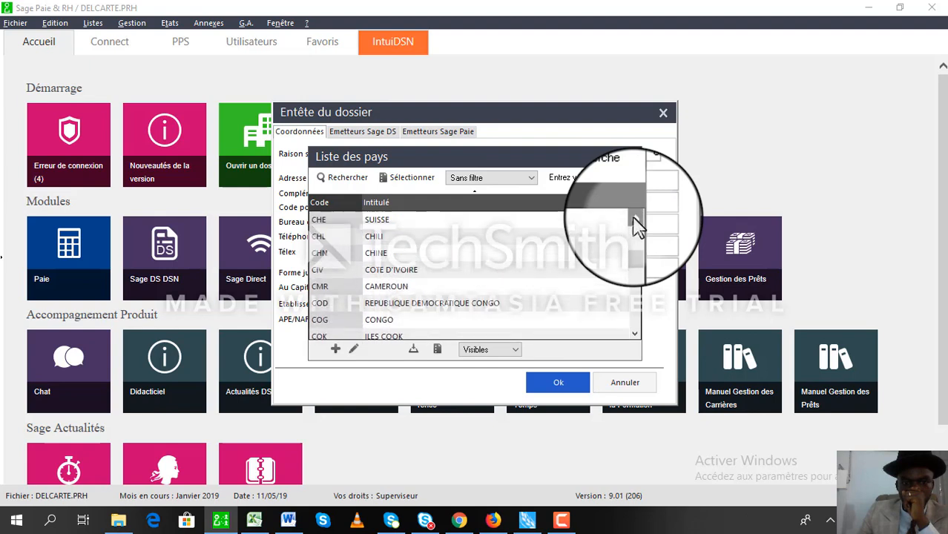
left_click(354, 321)
double_click(355, 322)
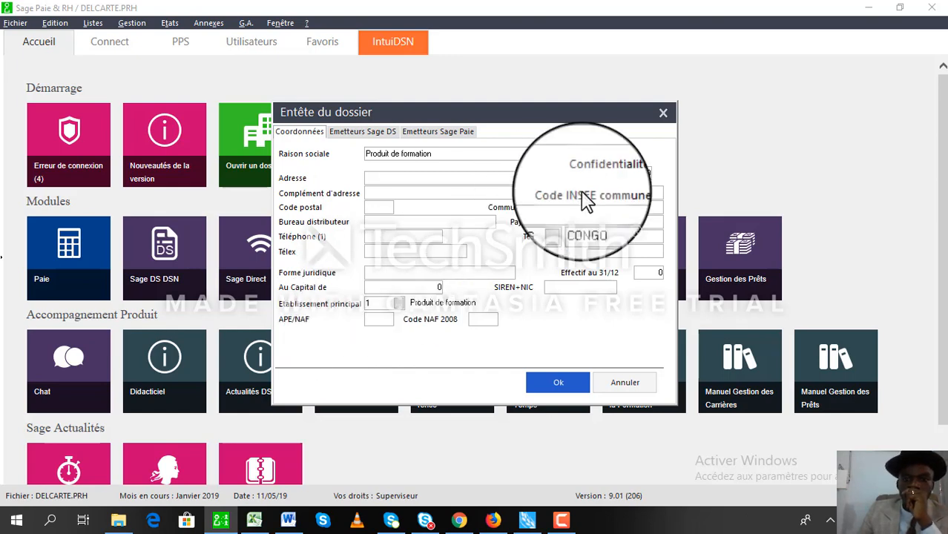
left_click(622, 238)
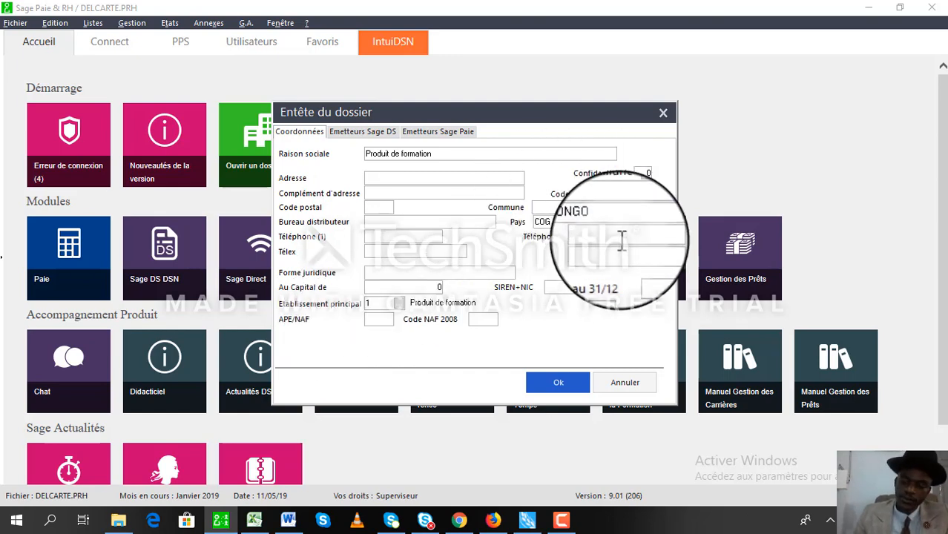
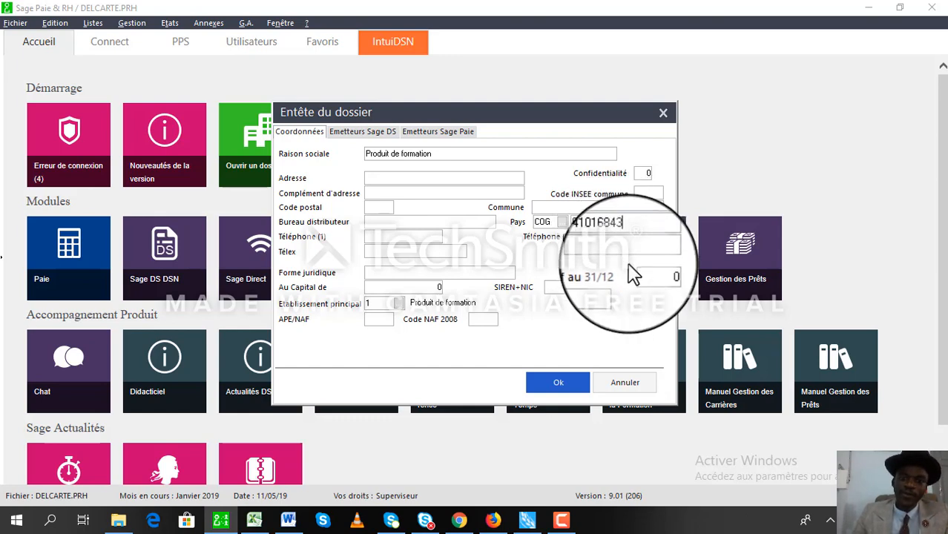
Enter legal form SARL, headcount 30 and share capital 5000000.
left_click(651, 276)
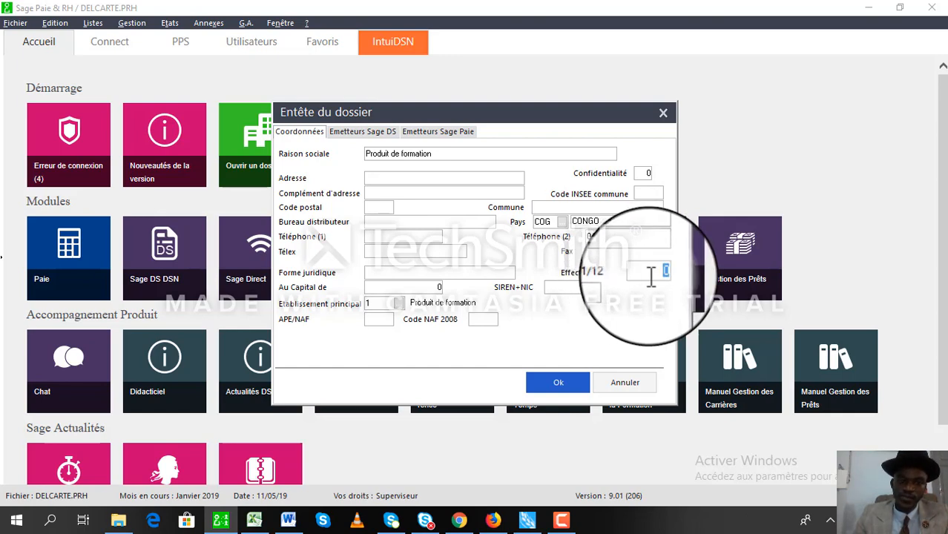
left_click(423, 275)
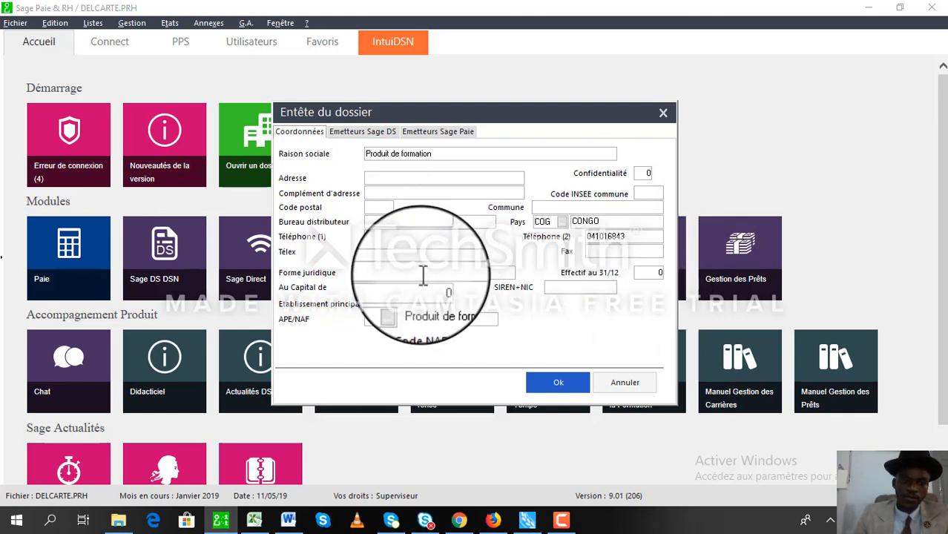
type("SARL")
key("Tab")
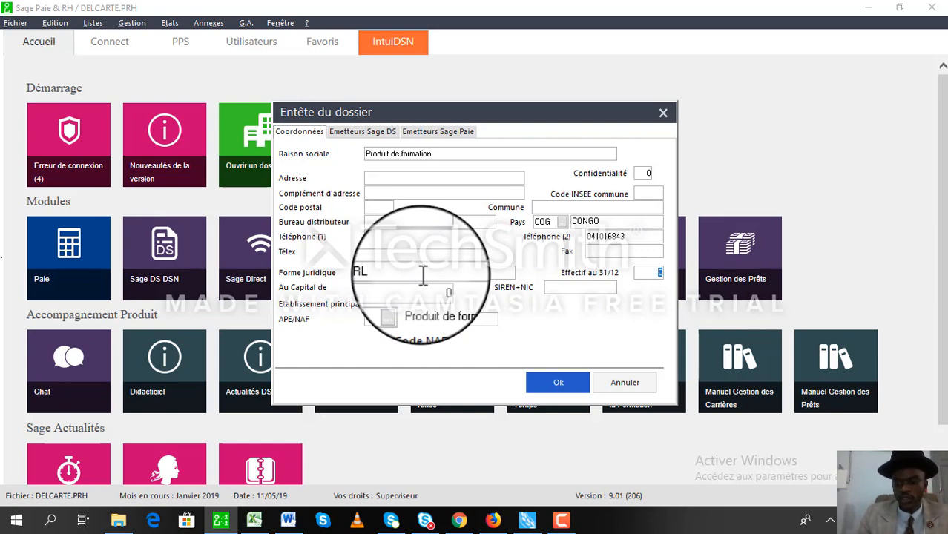
type("30")
key("Tab")
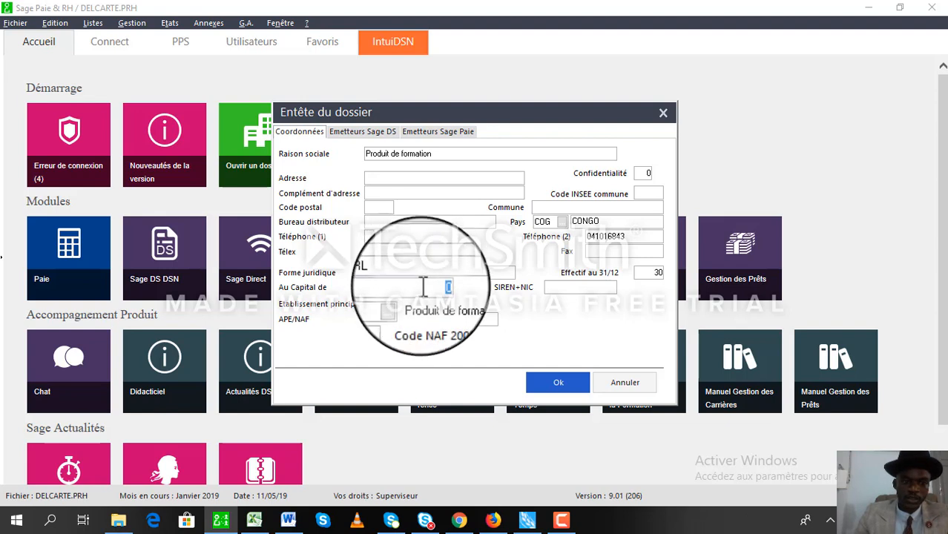
type("5000000")
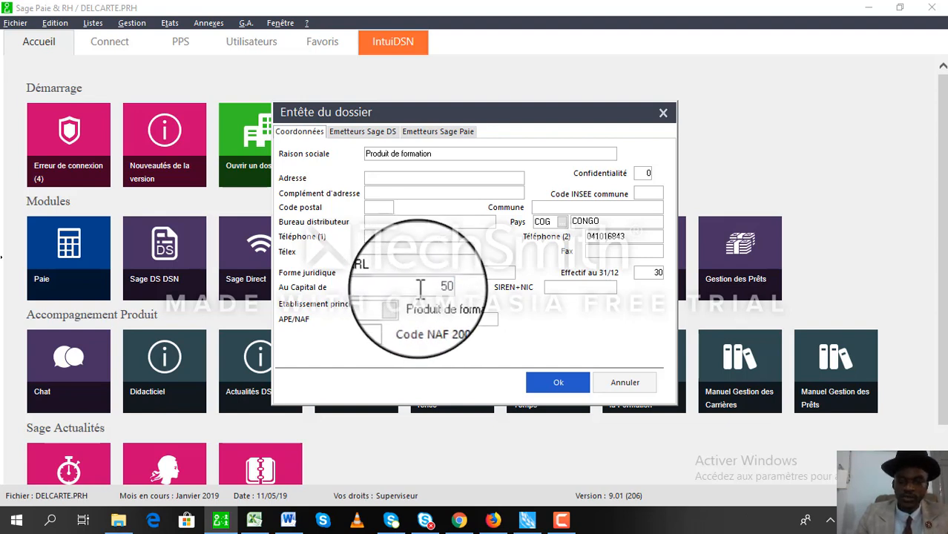
key("Tab")
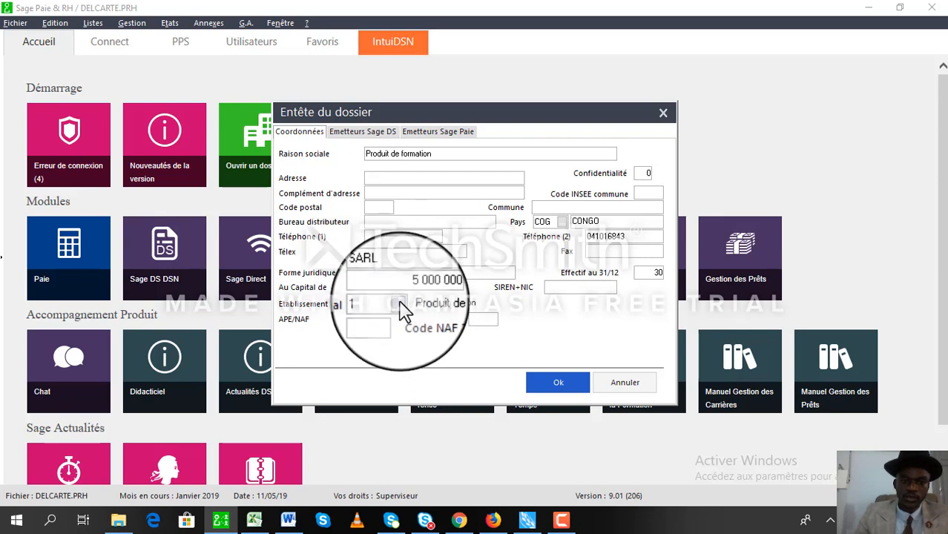
Enter postal code 000 00 and save the company header details.
left_click(380, 207)
type("00")
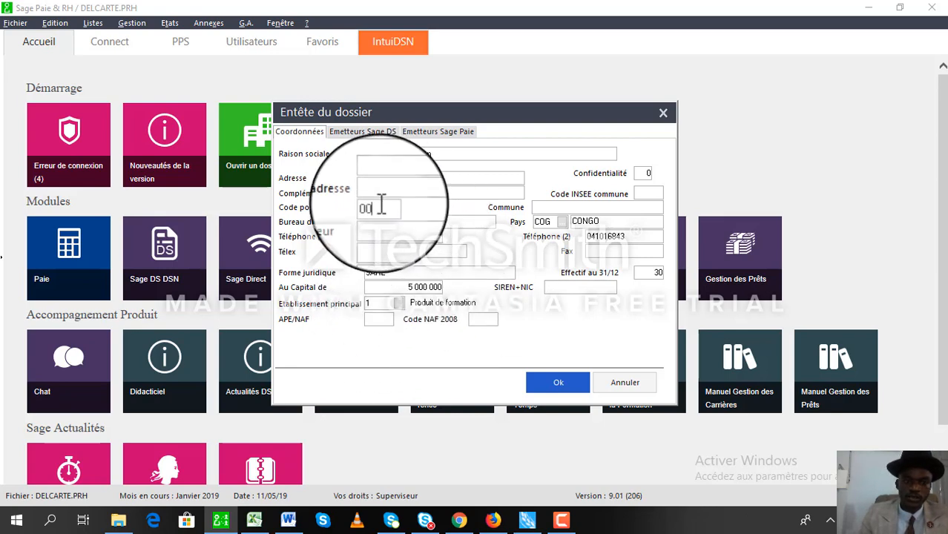
type("0 00")
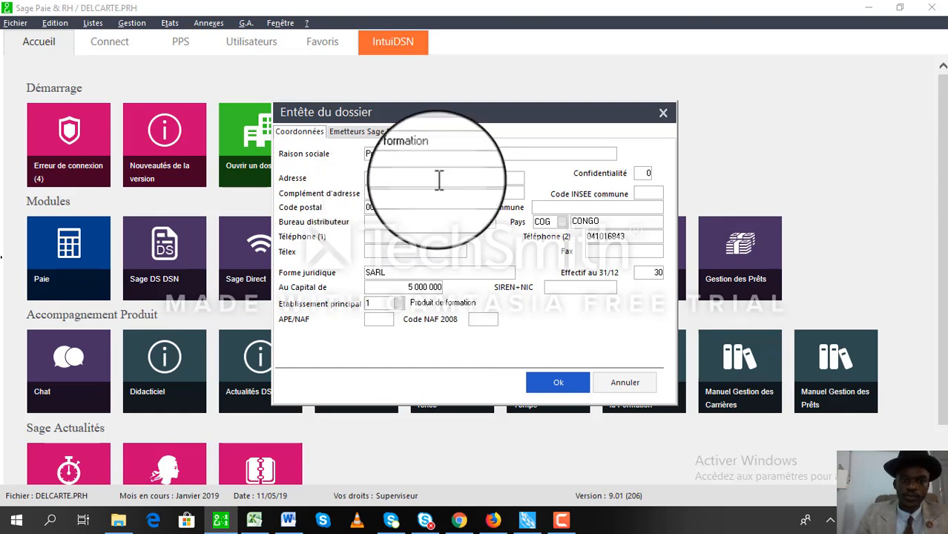
left_click(403, 231)
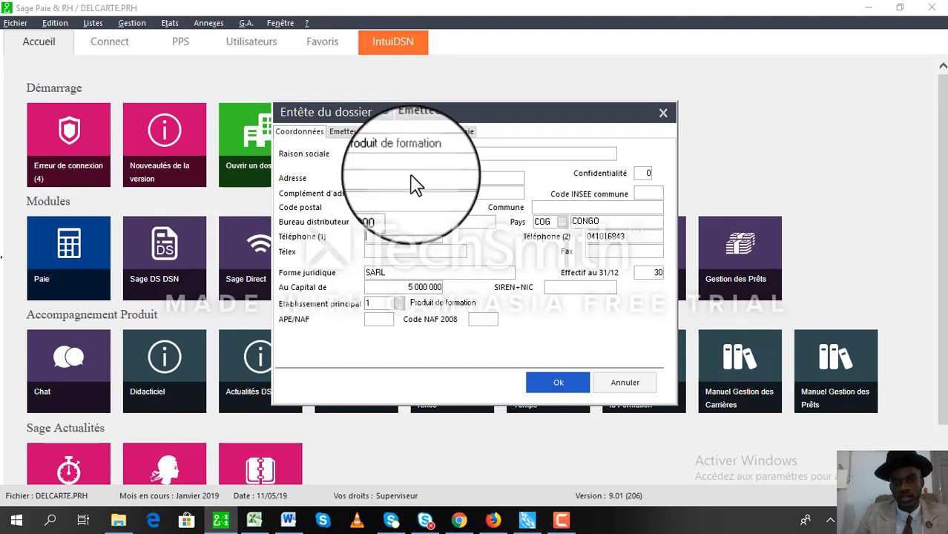
left_click(557, 383)
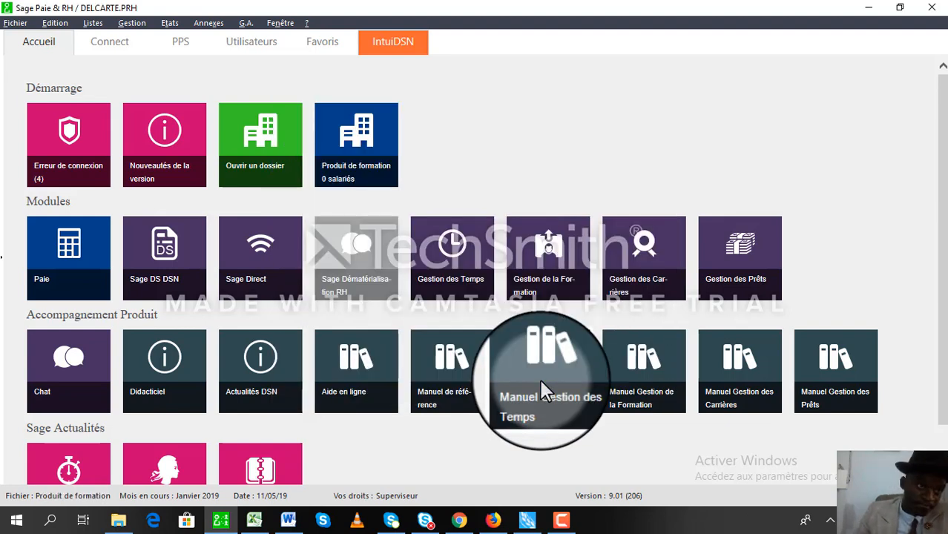
left_click(16, 23)
In Paramètres de paie, pick 12/05/19 as Date du jour, review the other tabs, and confirm.
mouse_move(87, 163)
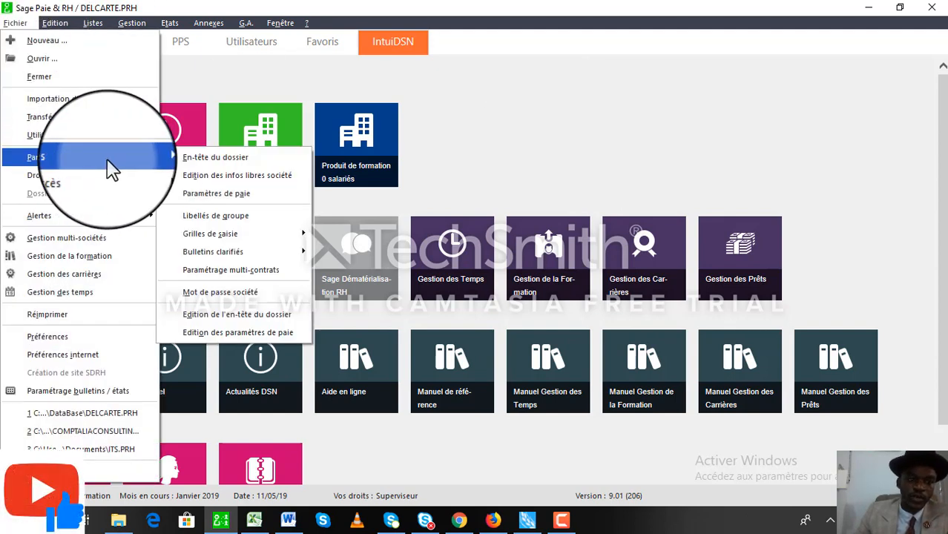
left_click(236, 191)
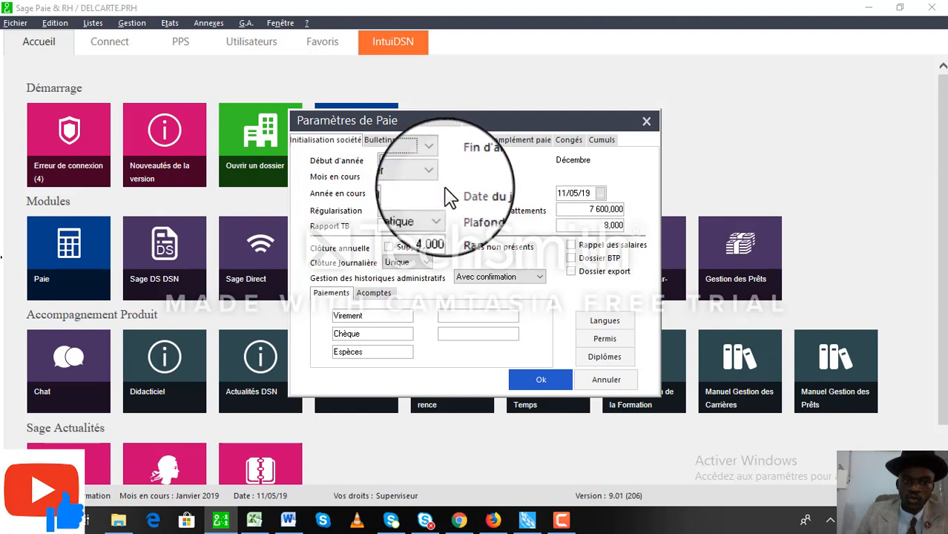
left_click(601, 194)
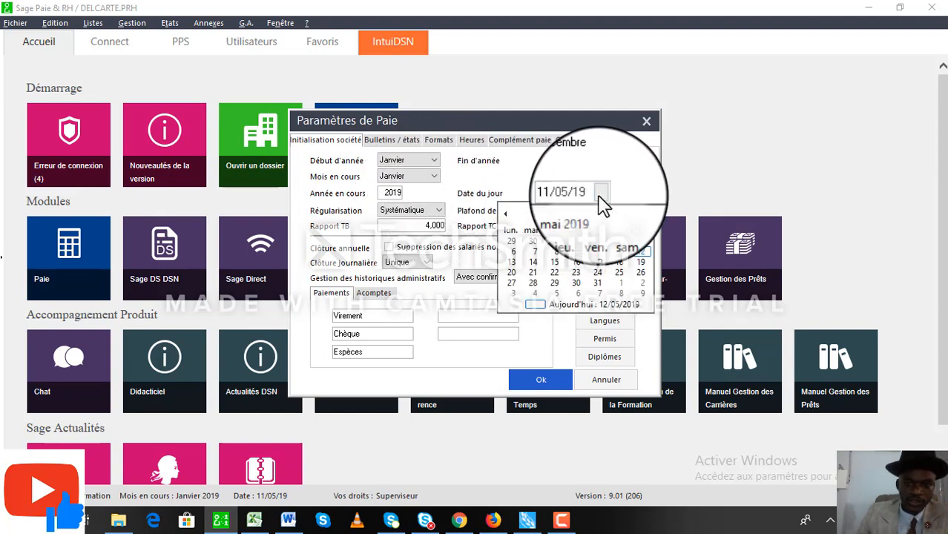
left_click(640, 253)
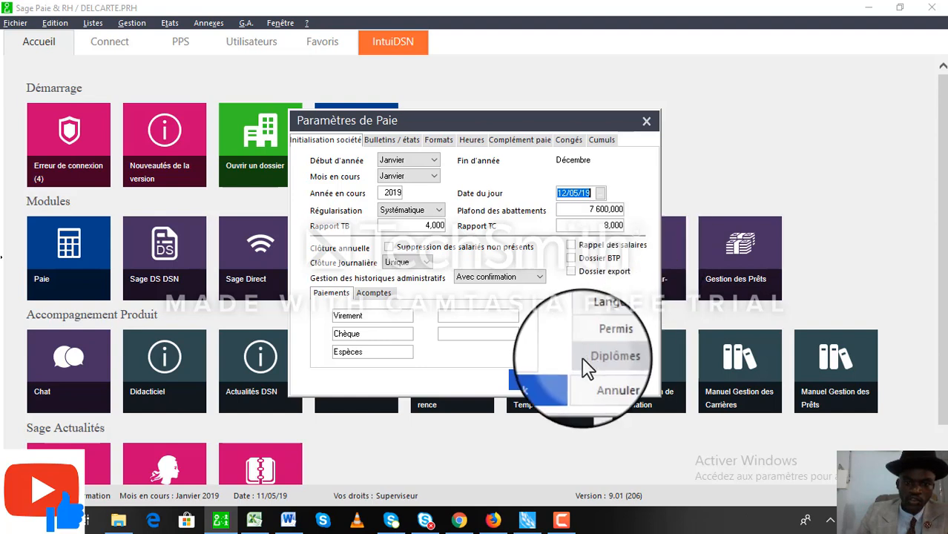
left_click(418, 142)
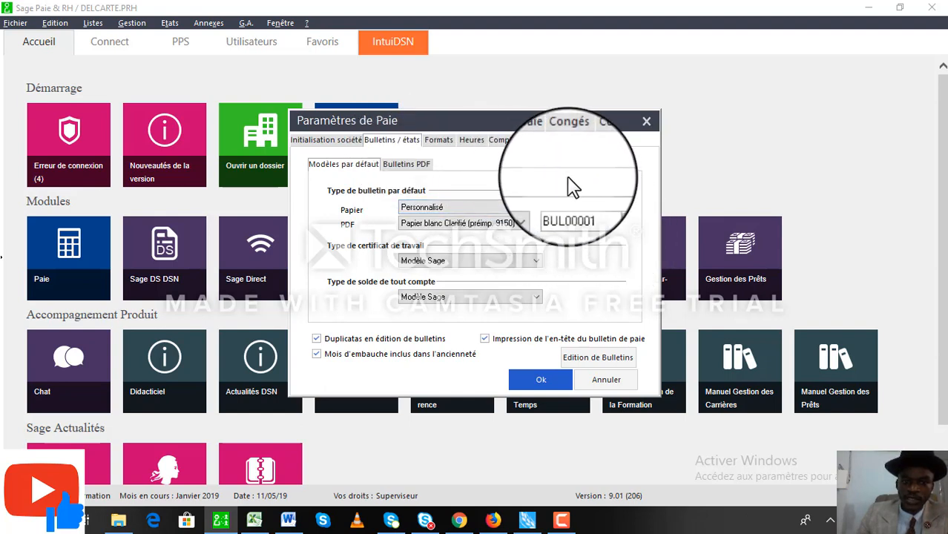
left_click(446, 141)
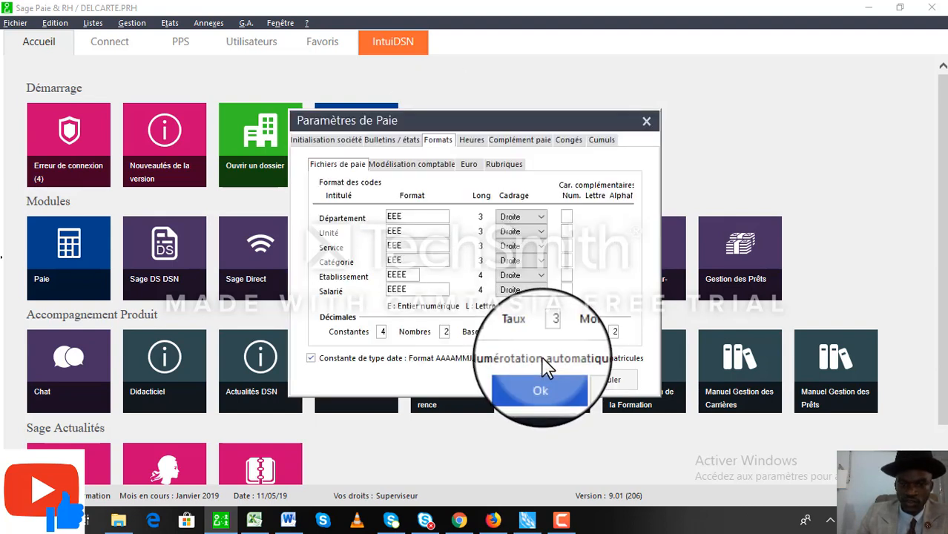
left_click(540, 390)
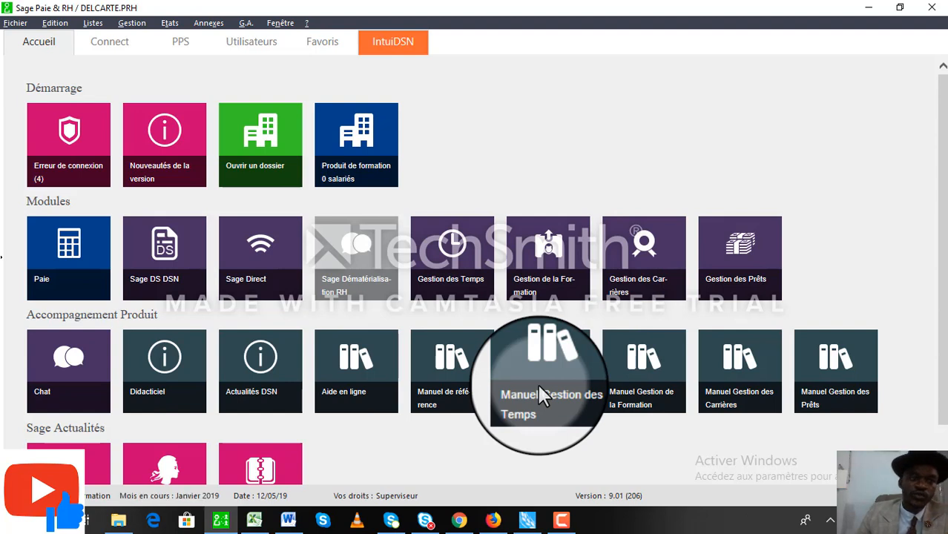
left_click(41, 37)
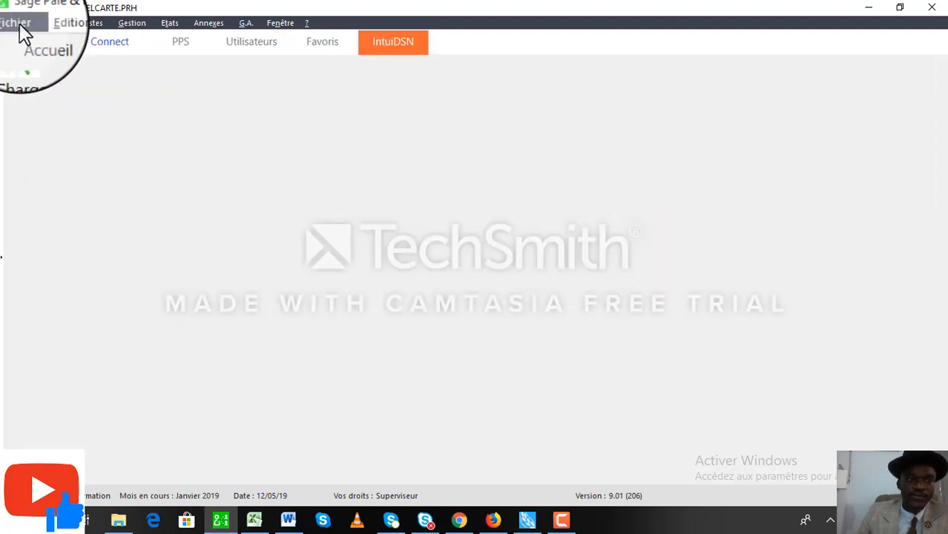
left_click(21, 27)
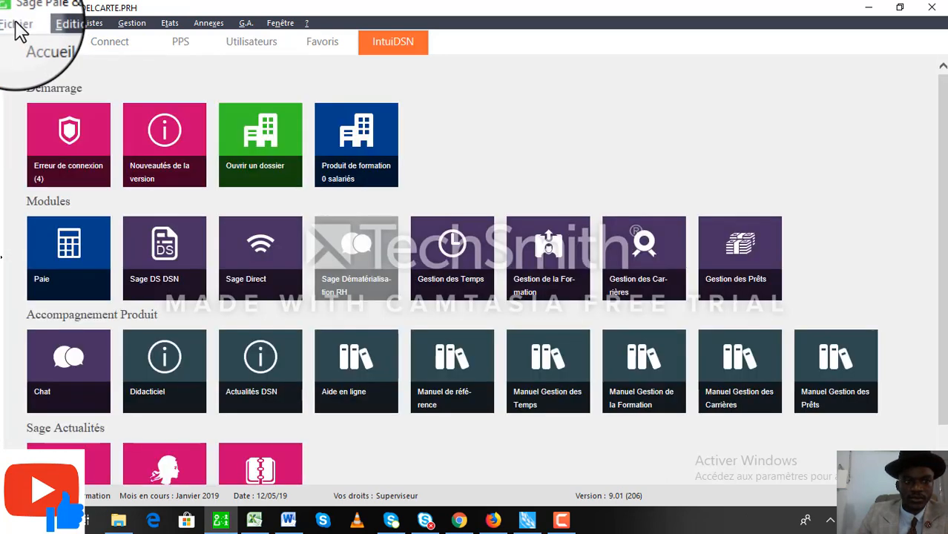
left_click(21, 26)
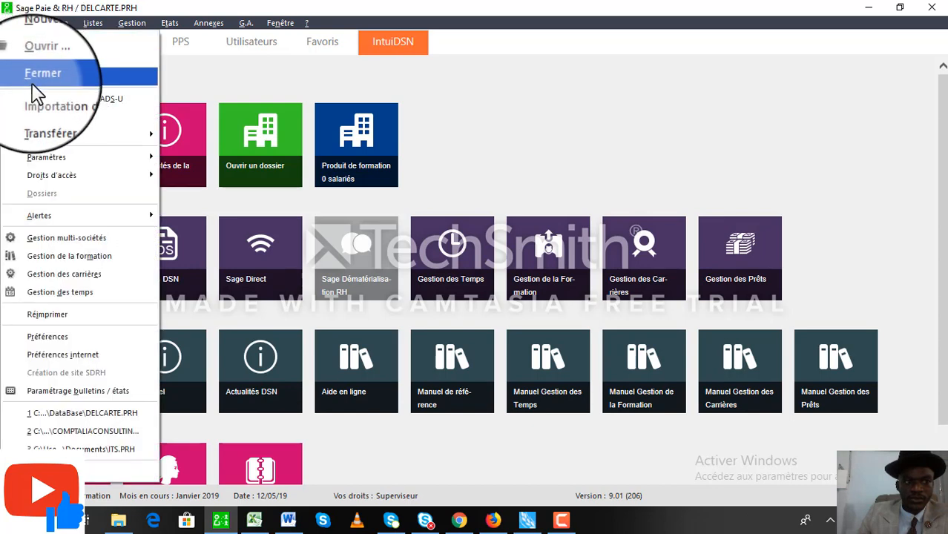
mouse_move(75, 157)
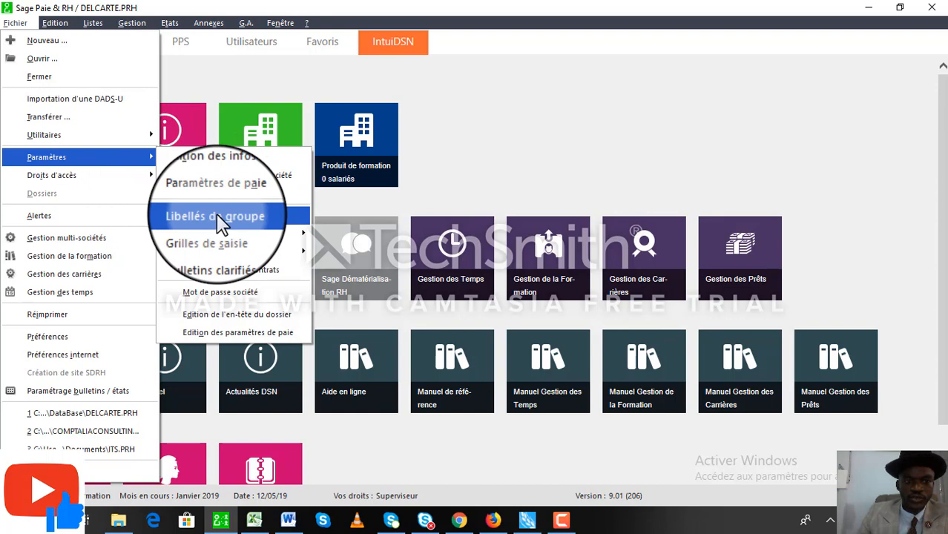
mouse_move(240, 233)
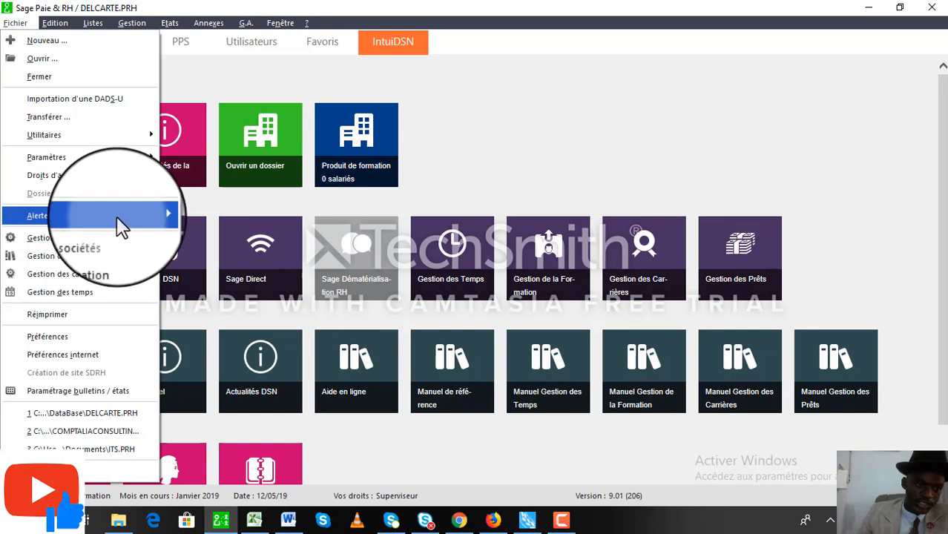
mouse_move(118, 215)
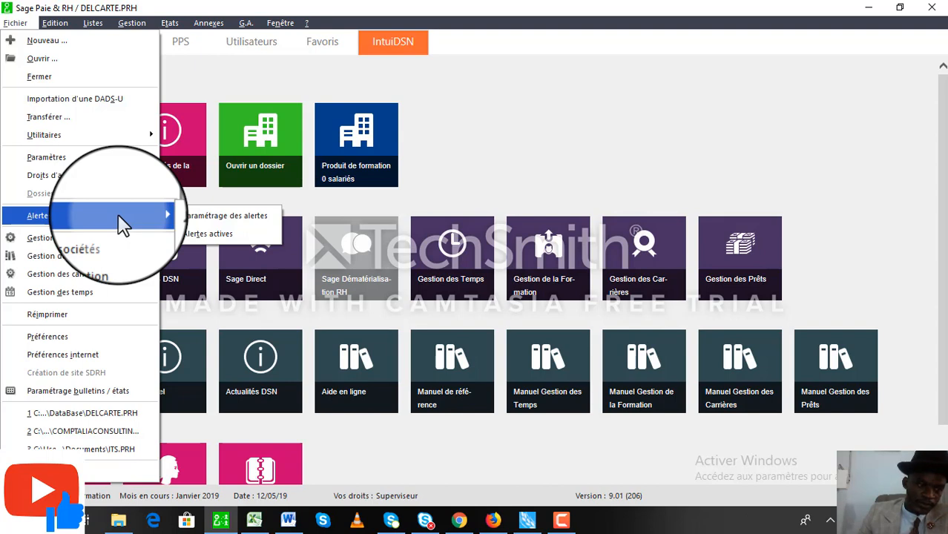
Check the BUL00001 BULLETIN COMPTALIA template, close it, and move to the Listes menu.
left_click(109, 393)
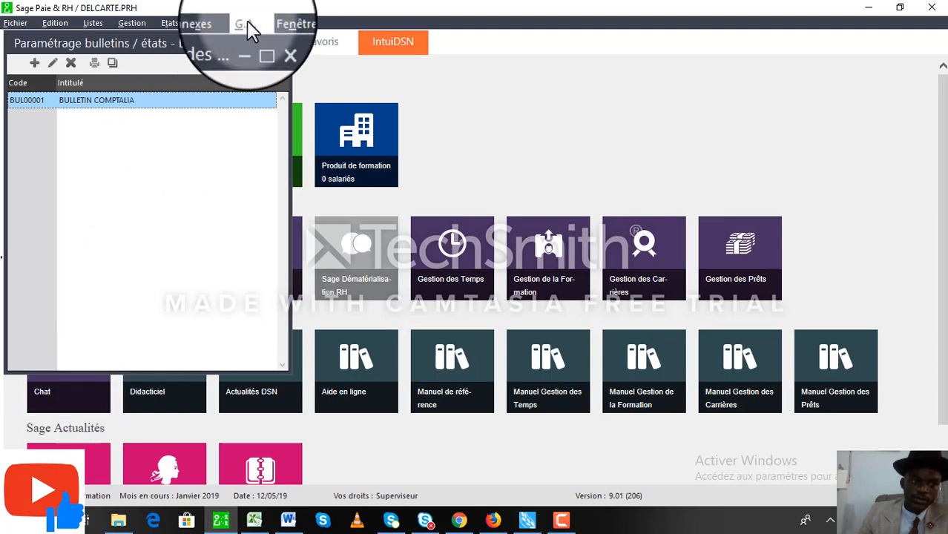
left_click(276, 46)
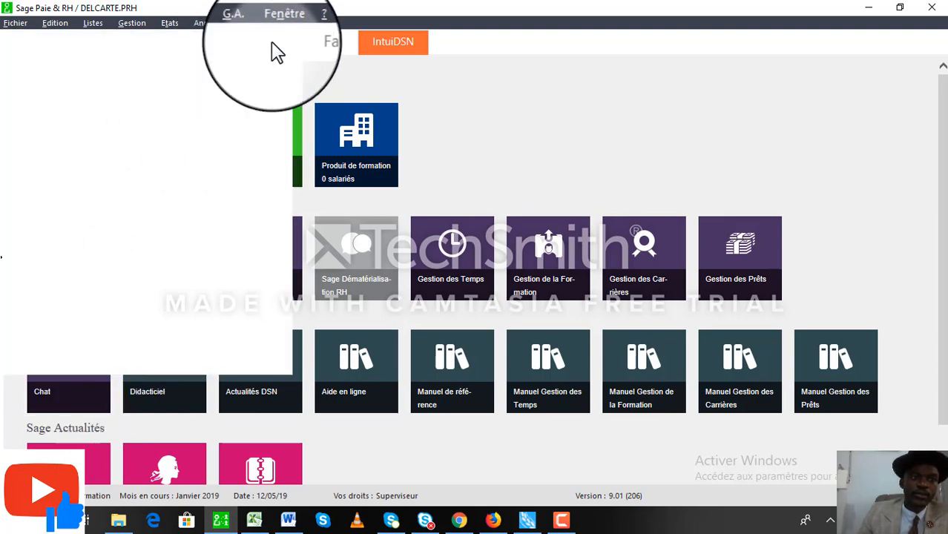
left_click(19, 24)
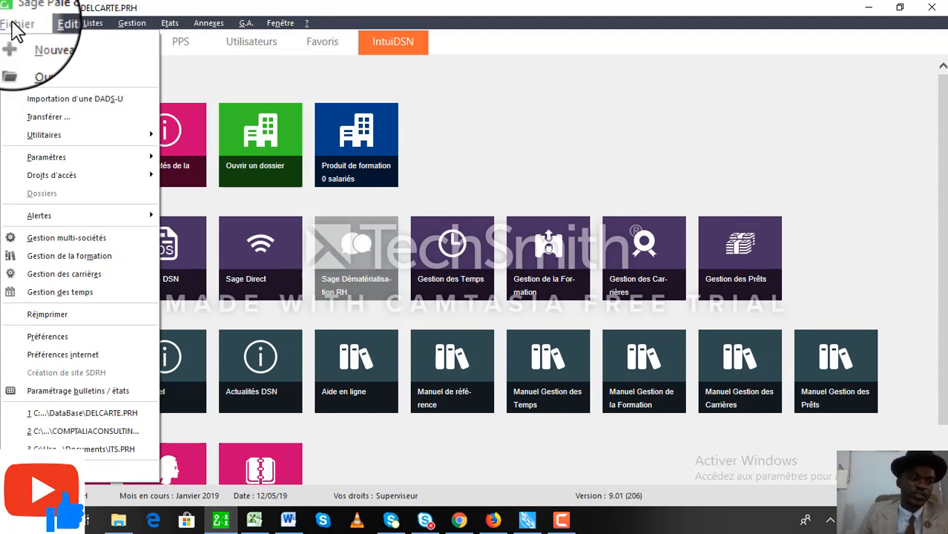
mouse_move(49, 32)
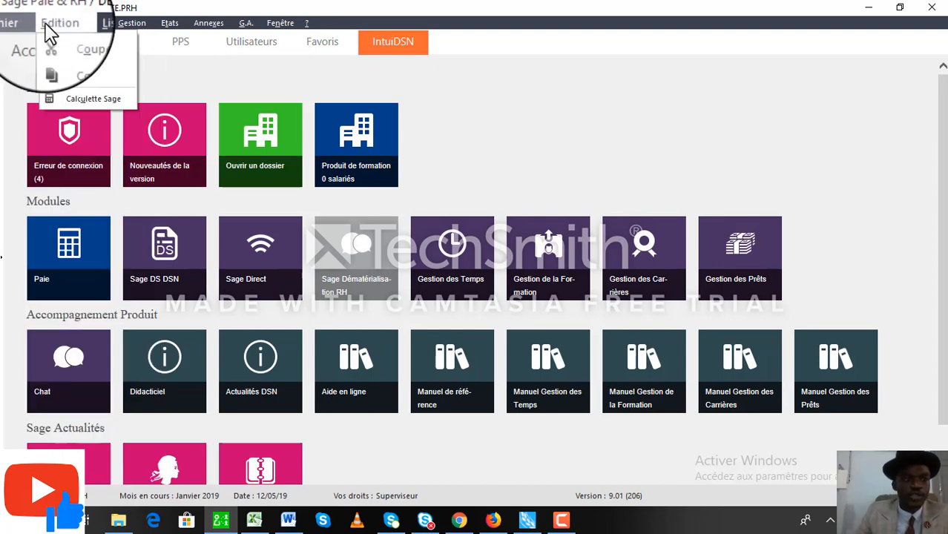
mouse_move(87, 31)
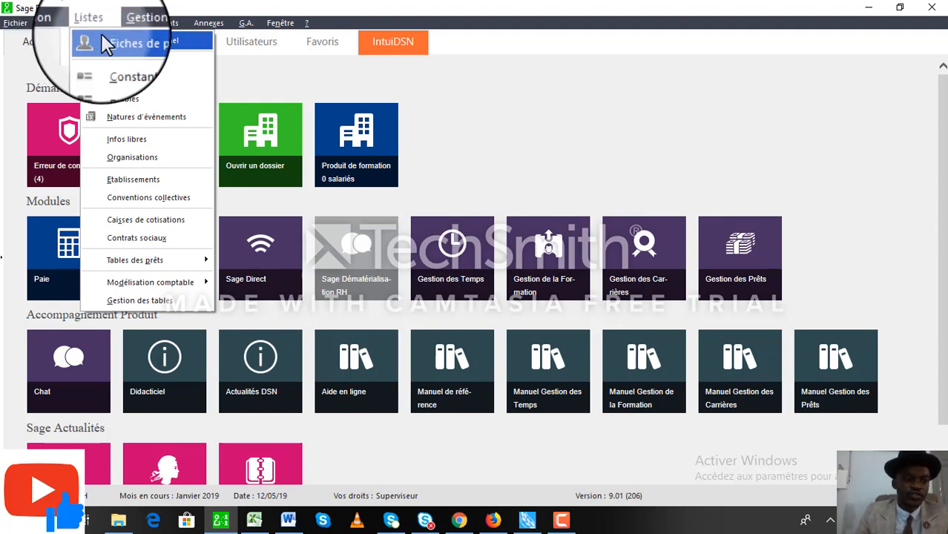
Open Listes > Fiches de personnel and create a new employee record.
left_click(102, 35)
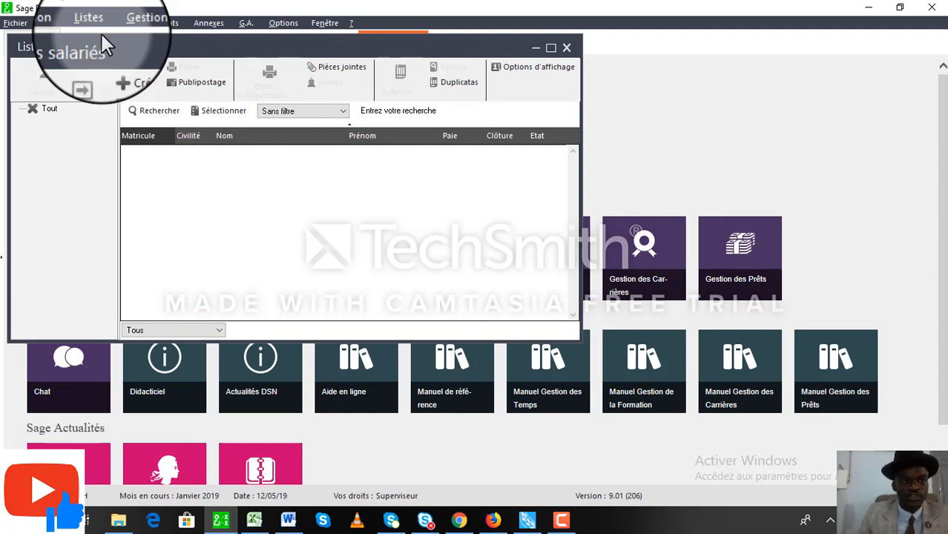
left_click(126, 73)
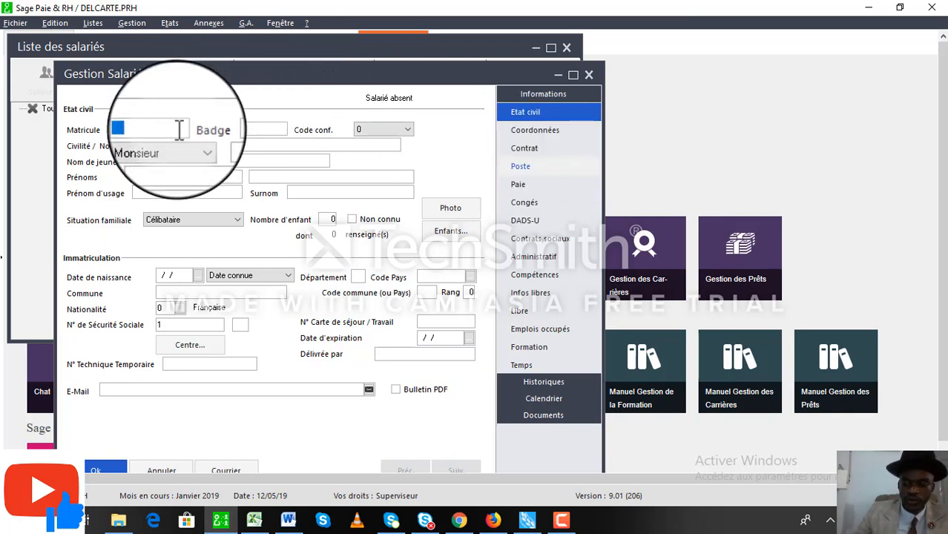
Set the employee registration number to 001 and the confidentiality code to 1.
type("01")
key("BackSpace")
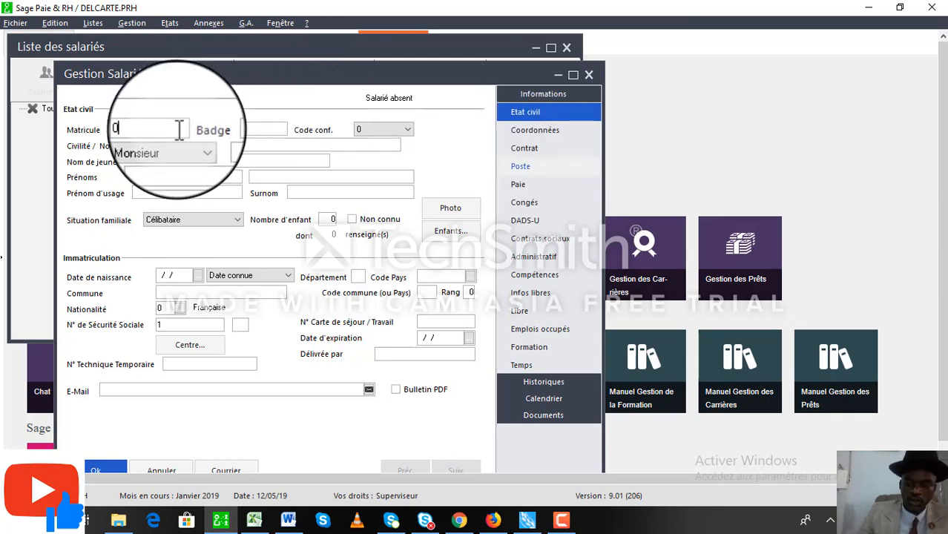
type("01")
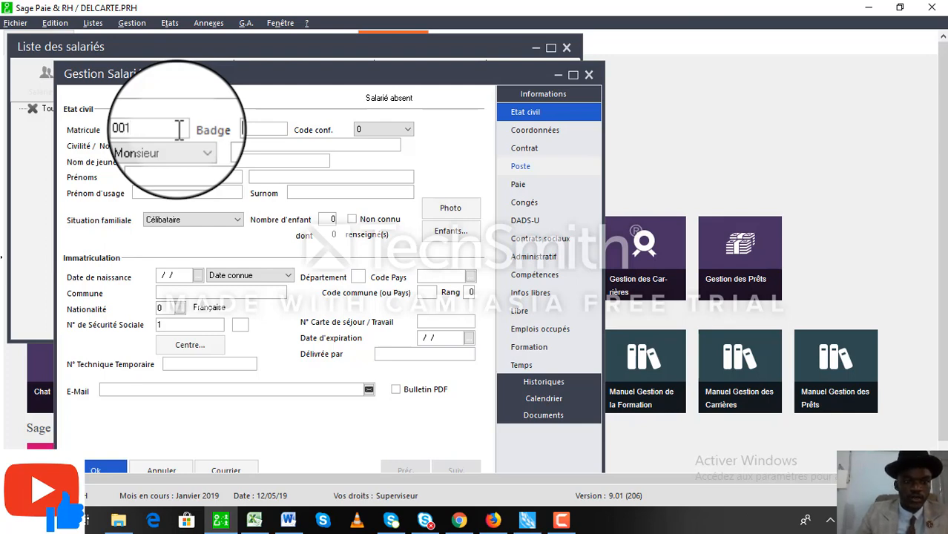
left_click(406, 135)
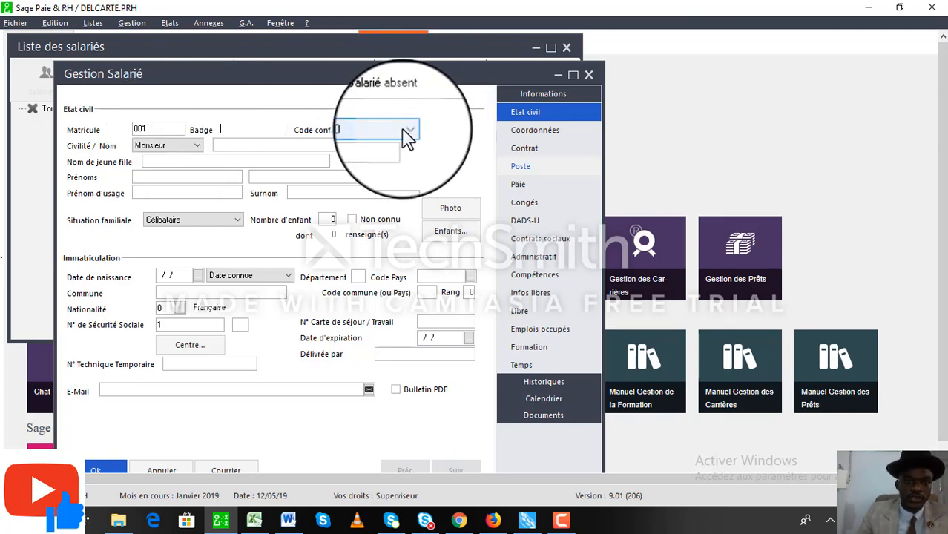
left_click(402, 129)
left_click(394, 147)
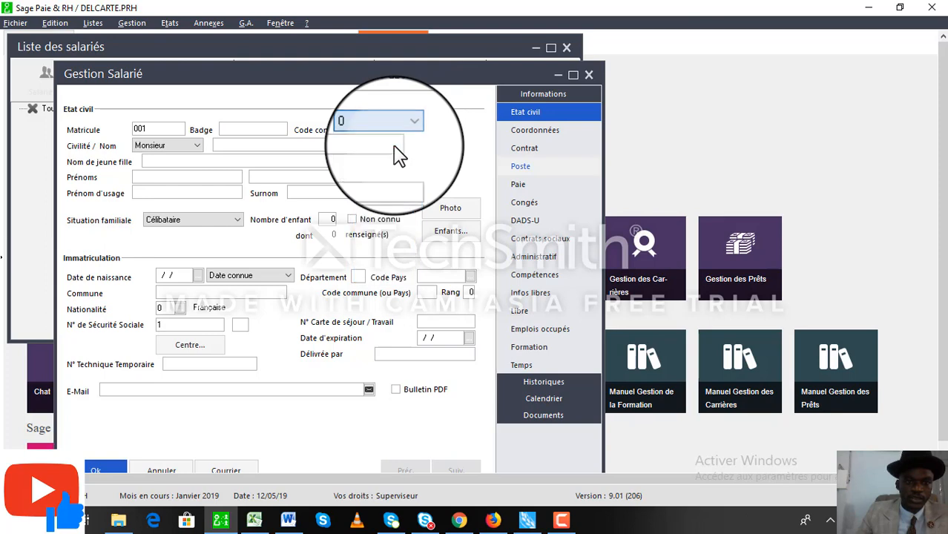
left_click(407, 141)
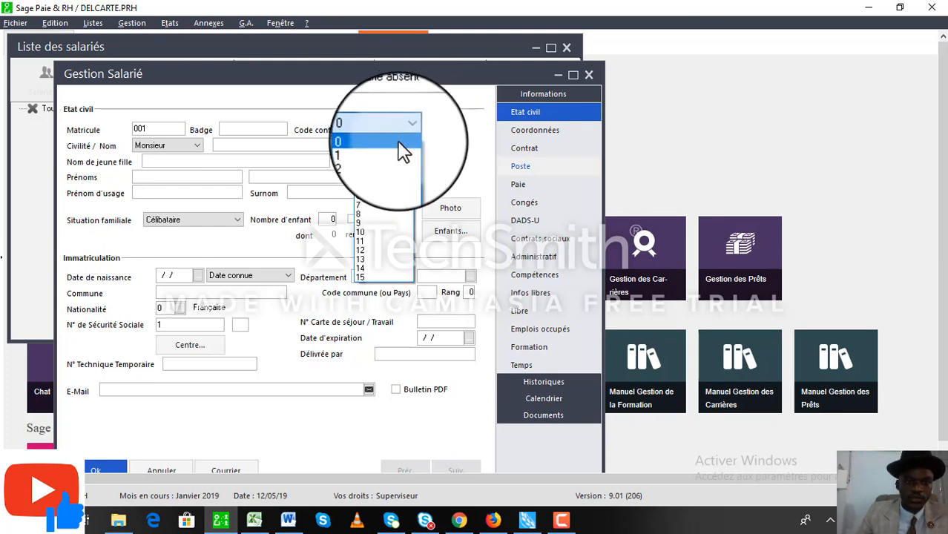
left_click(394, 150)
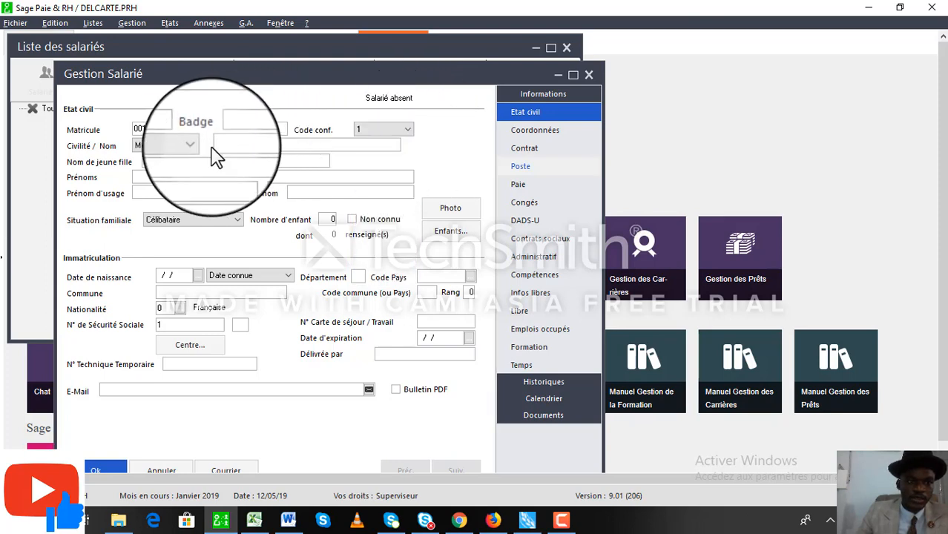
Enter the employee's surname, fixing typos and removing the first name from that field.
left_click(250, 146)
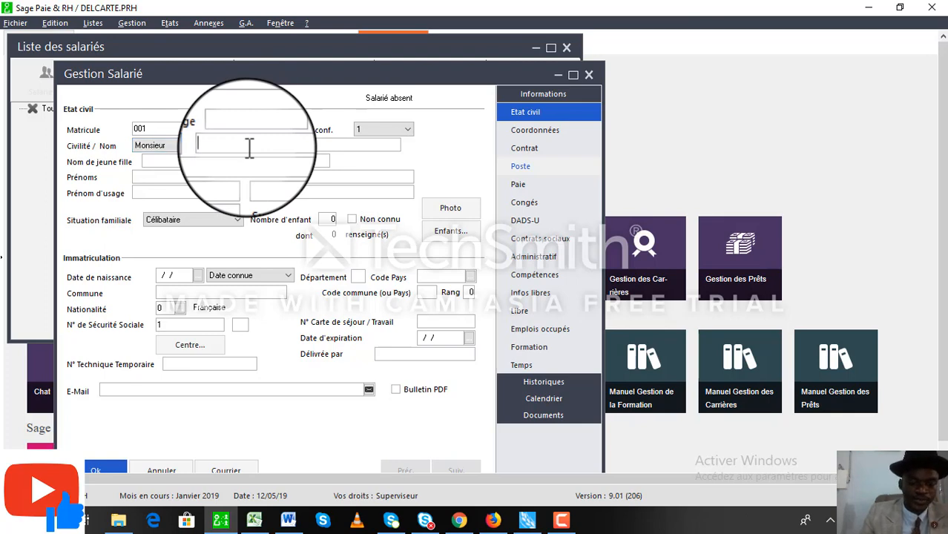
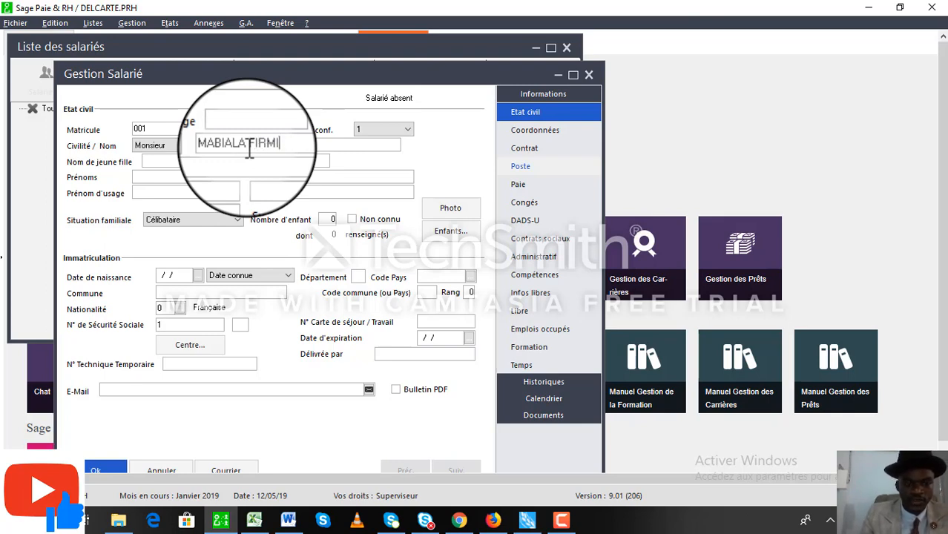
key("Tab")
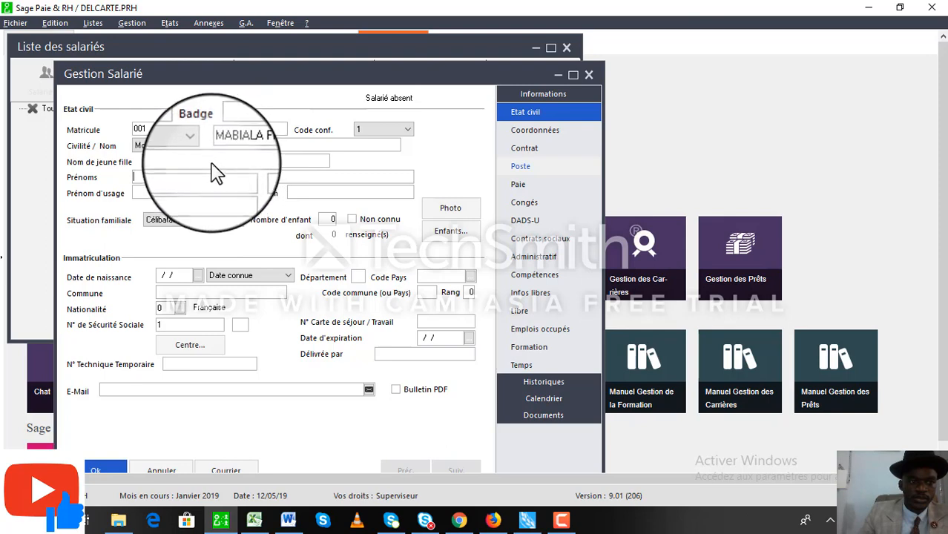
left_click(287, 146)
left_click(287, 147)
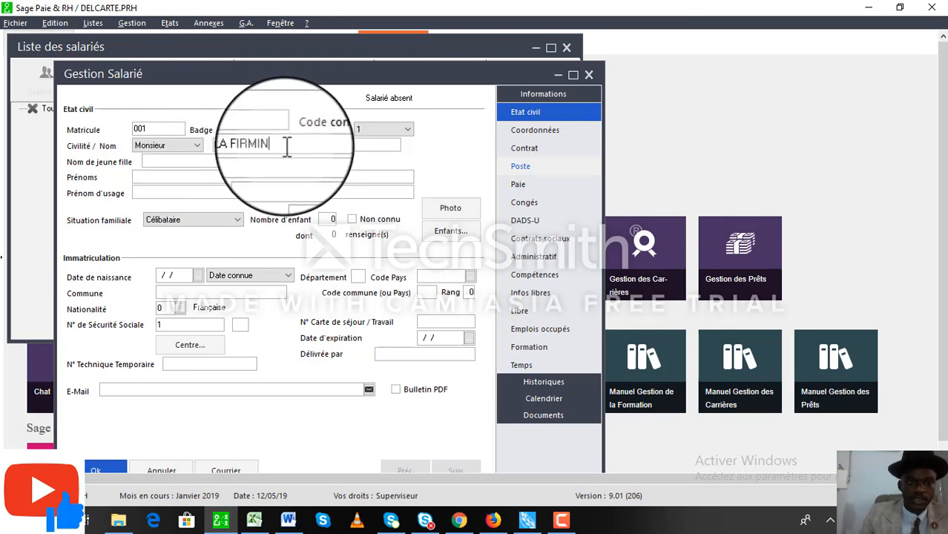
key("BackSpace")
key("BackSpace")
key("BackSpace")
key("BackSpace")
key("BackSpace")
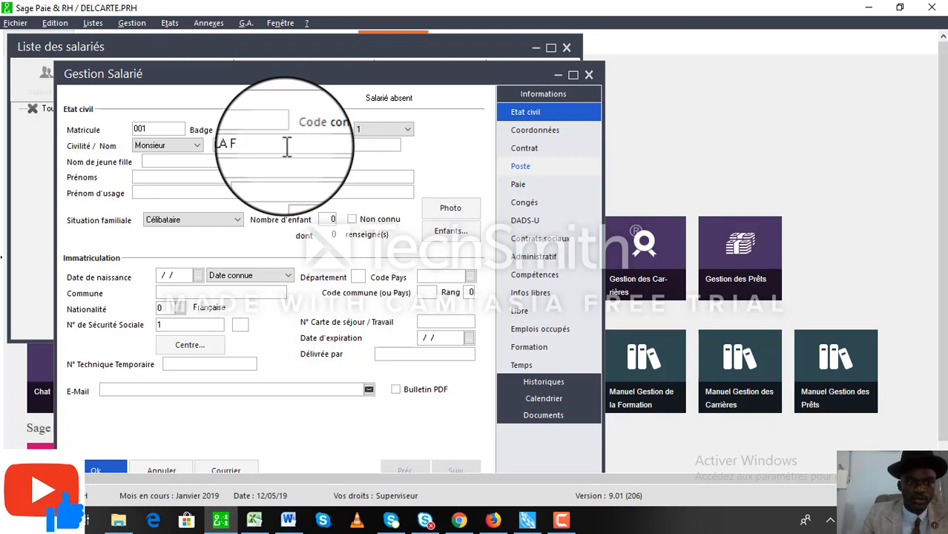
key("BackSpace")
key("BackSpace")
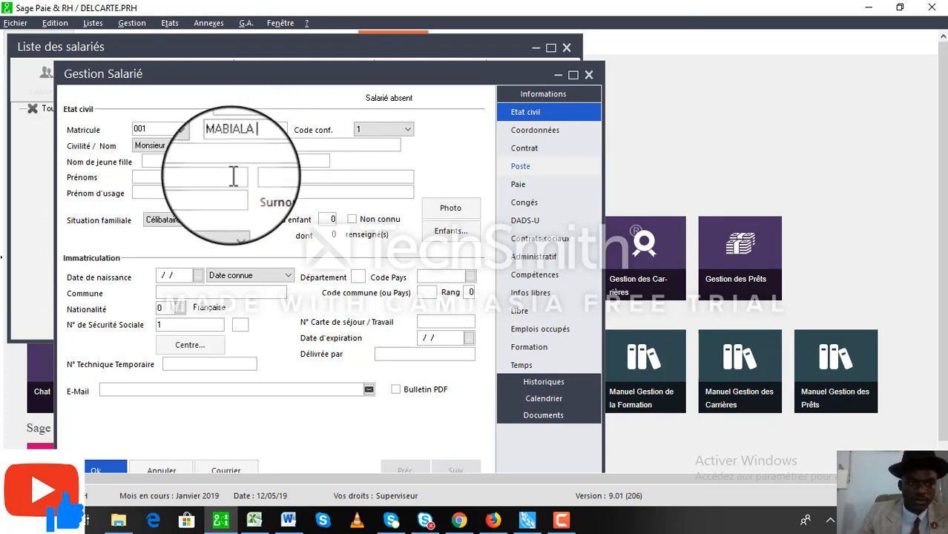
Enter the employee's first name so it also fills the usual first name.
left_click(232, 176)
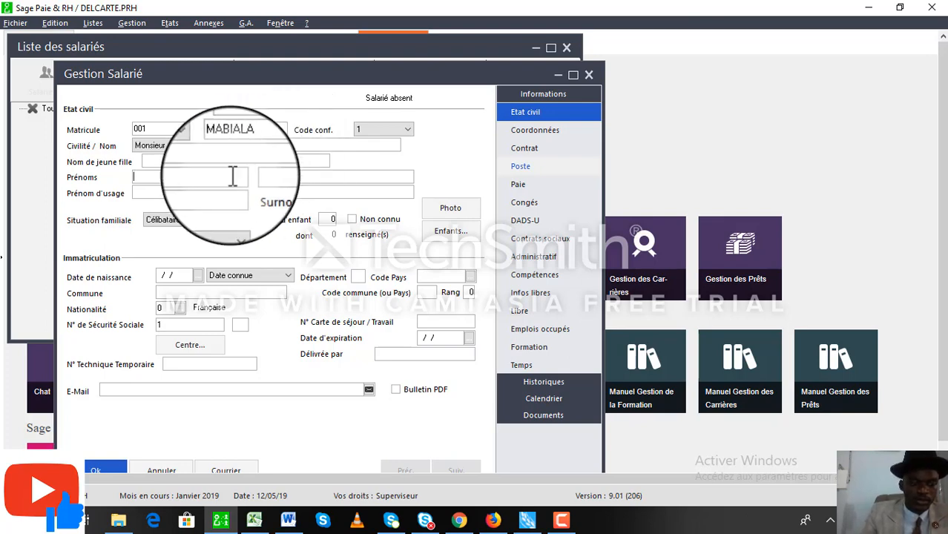
type("FIRMIN")
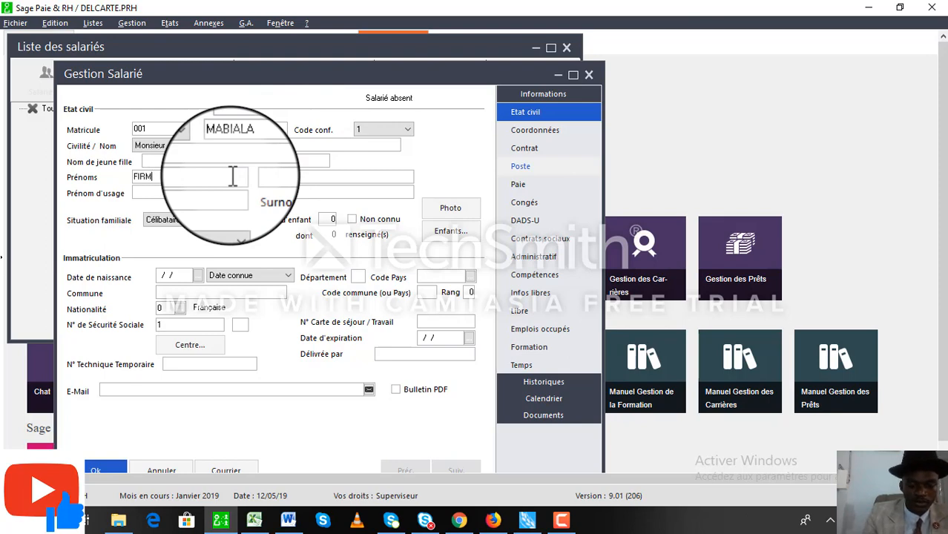
key("Tab")
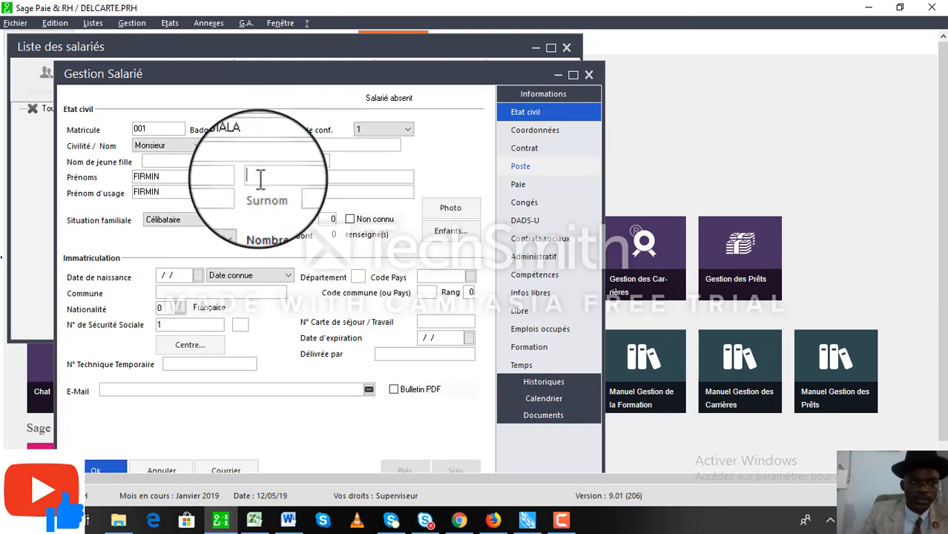
Set Situation familiale to Marié(e) and Nombre d'enfant to 2.
left_click(241, 225)
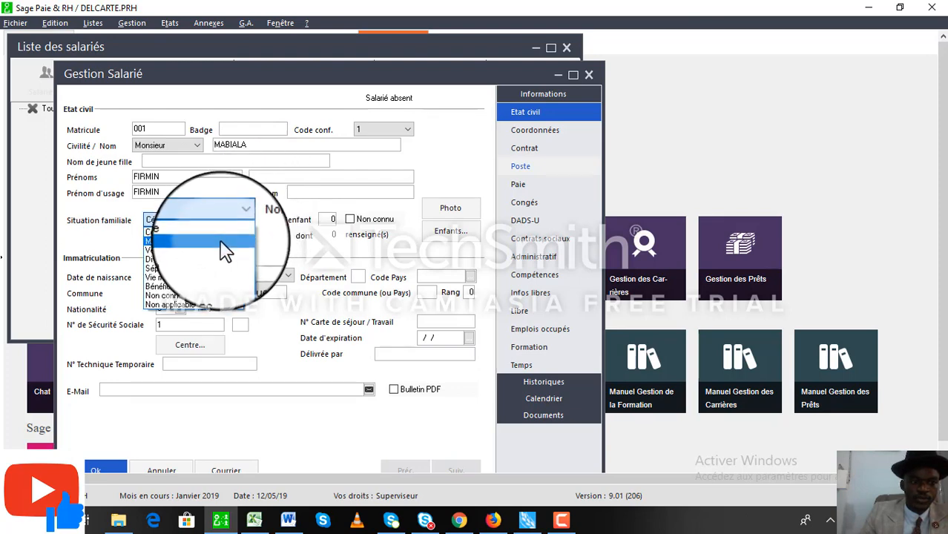
left_click(220, 243)
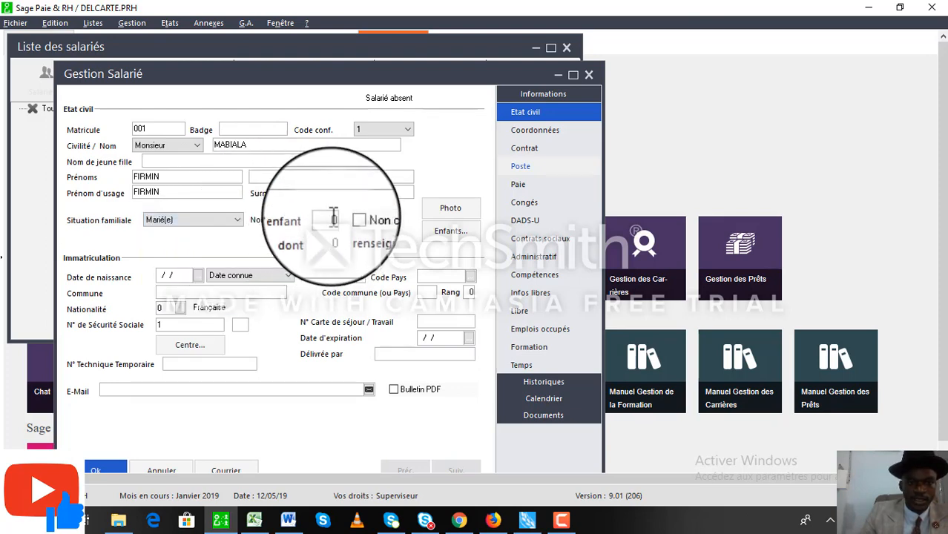
type("2")
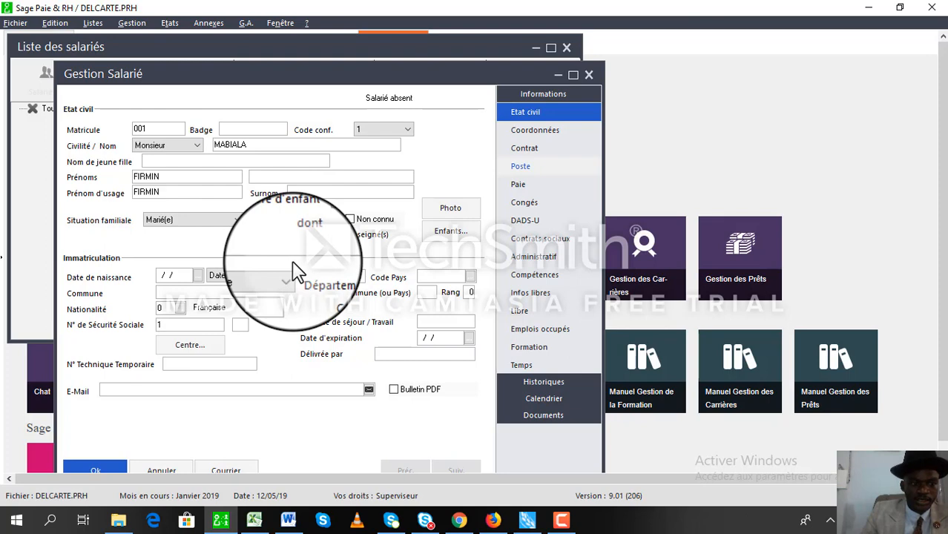
Pick 11 May 1990 as the Date de naissance from the calendar.
left_click(198, 275)
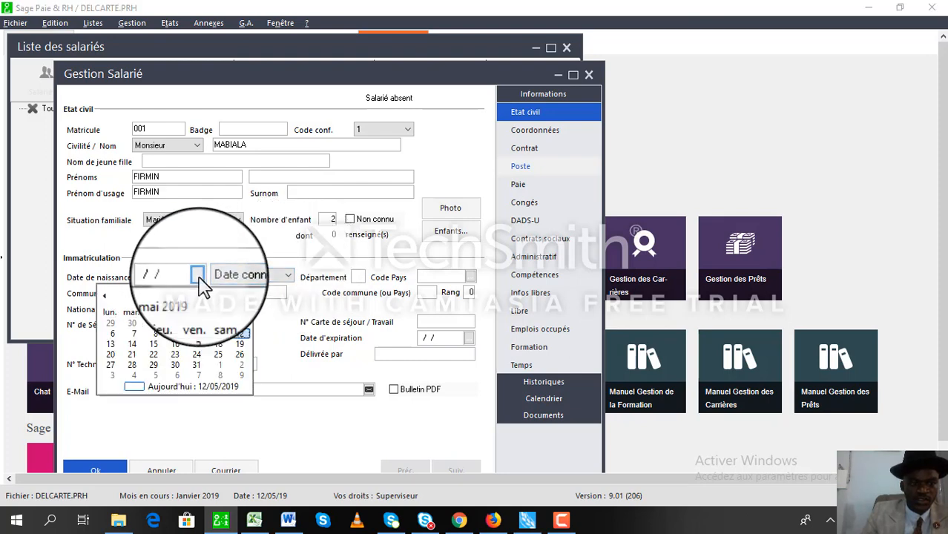
left_click(123, 299)
left_click(122, 299)
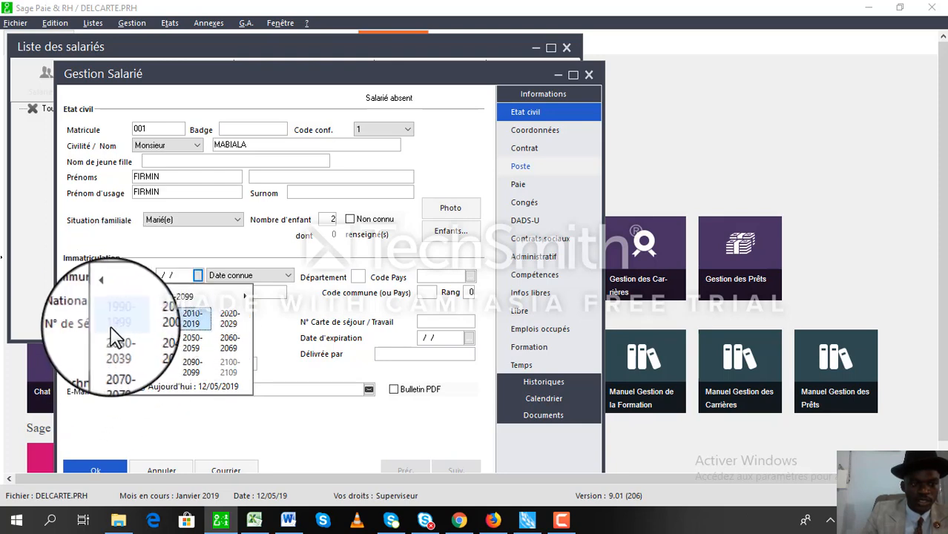
left_click(118, 321)
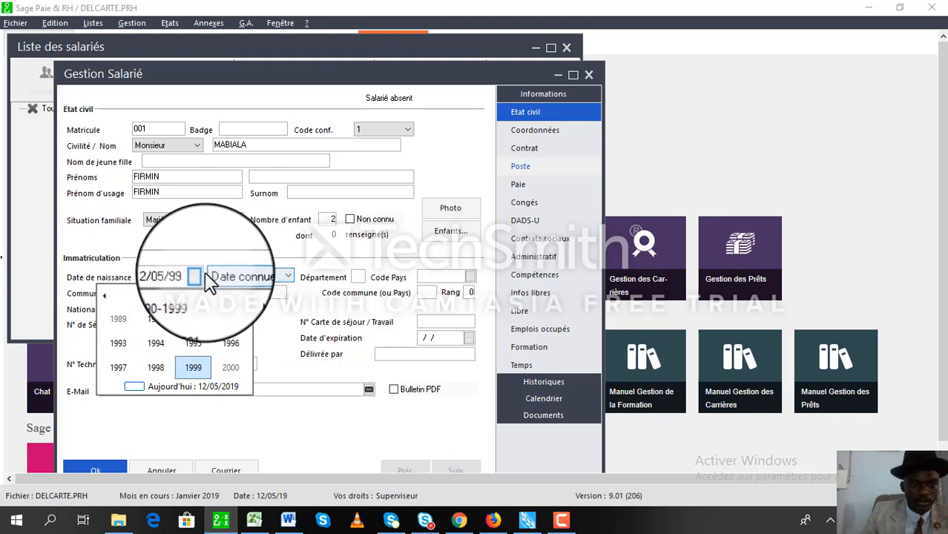
left_click(157, 326)
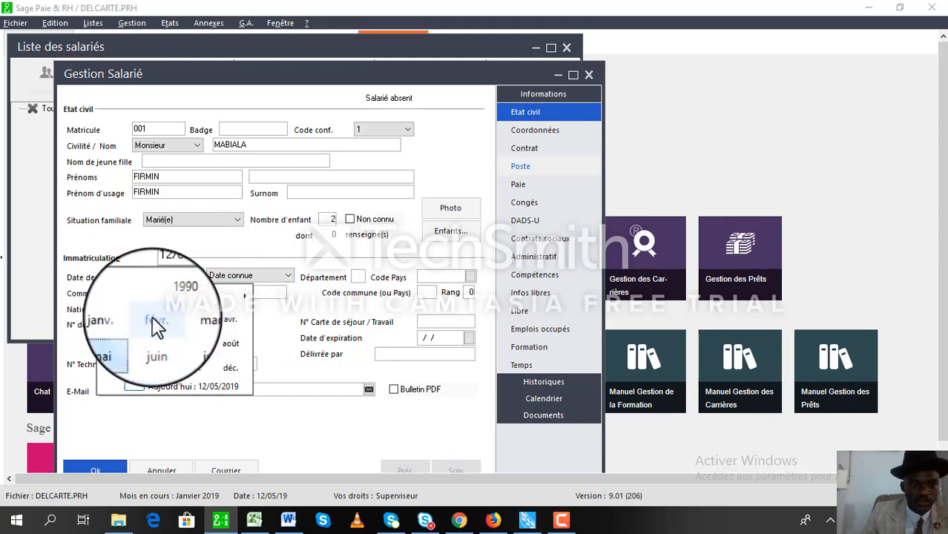
left_click(117, 358)
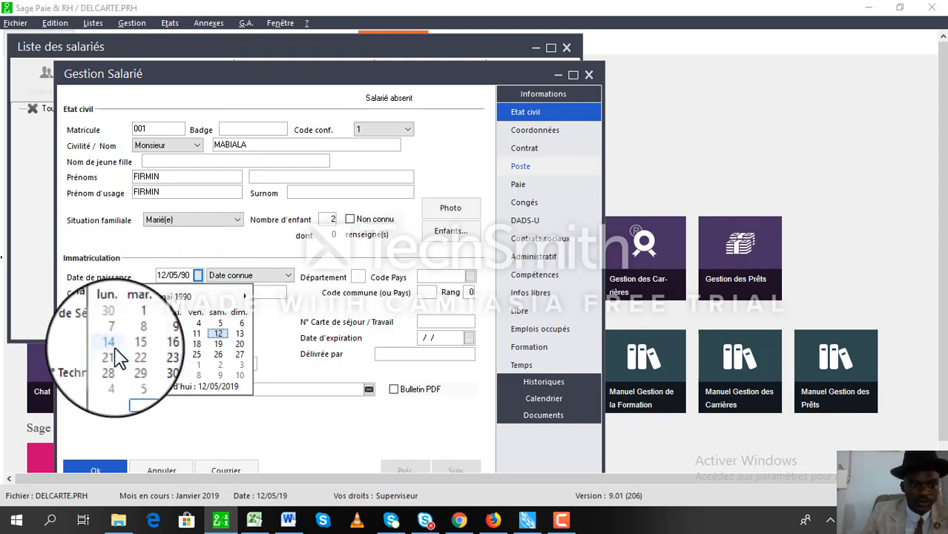
left_click(218, 334)
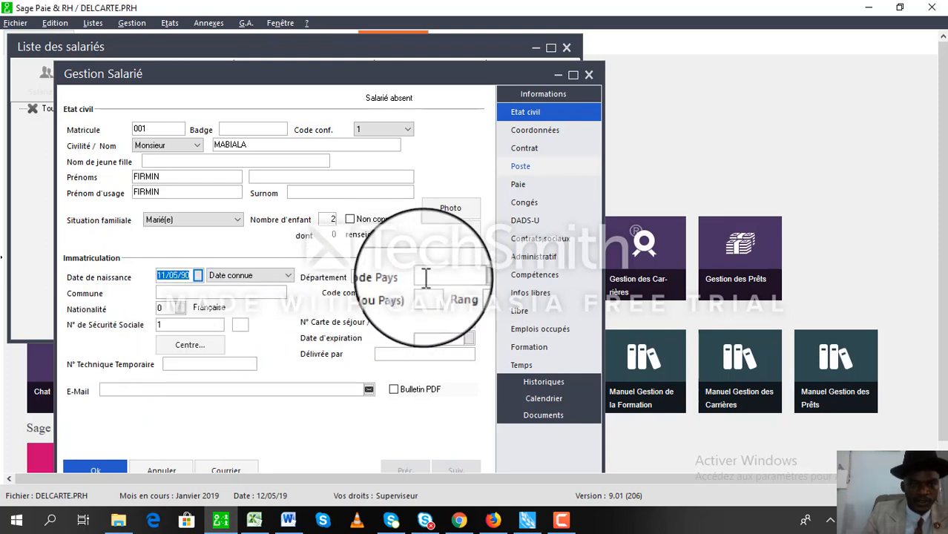
Set the Code Pays to BEL by choosing Belgium from the country list.
left_click(471, 279)
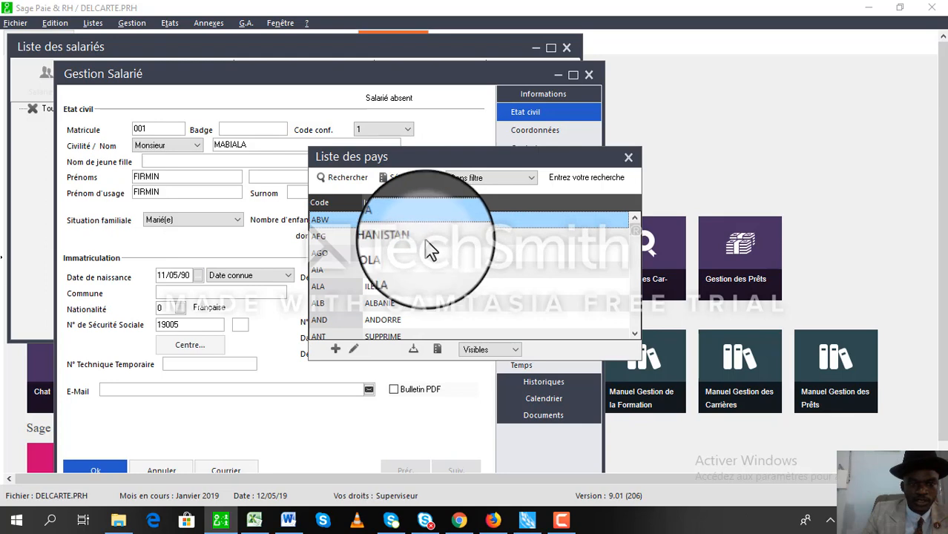
left_click(635, 335)
scroll(636, 335, "down", 5)
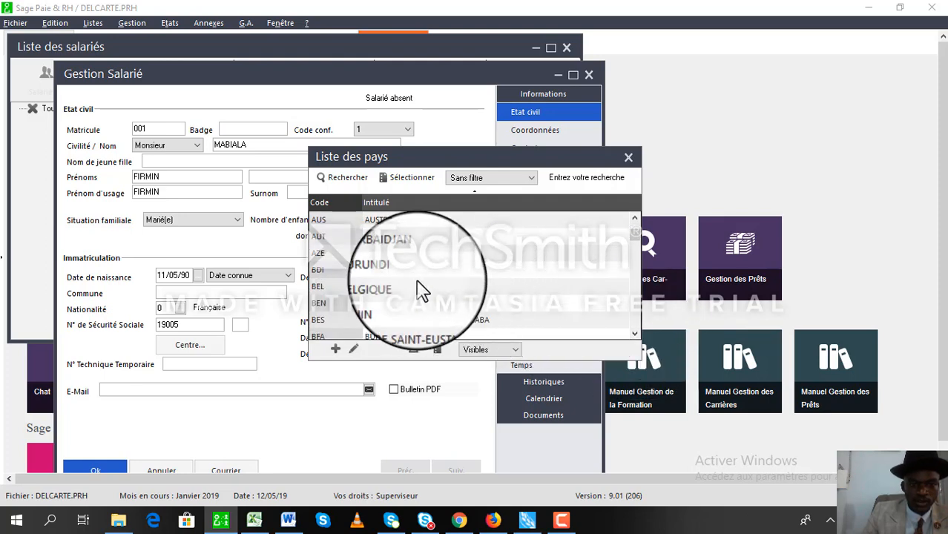
double_click(412, 302)
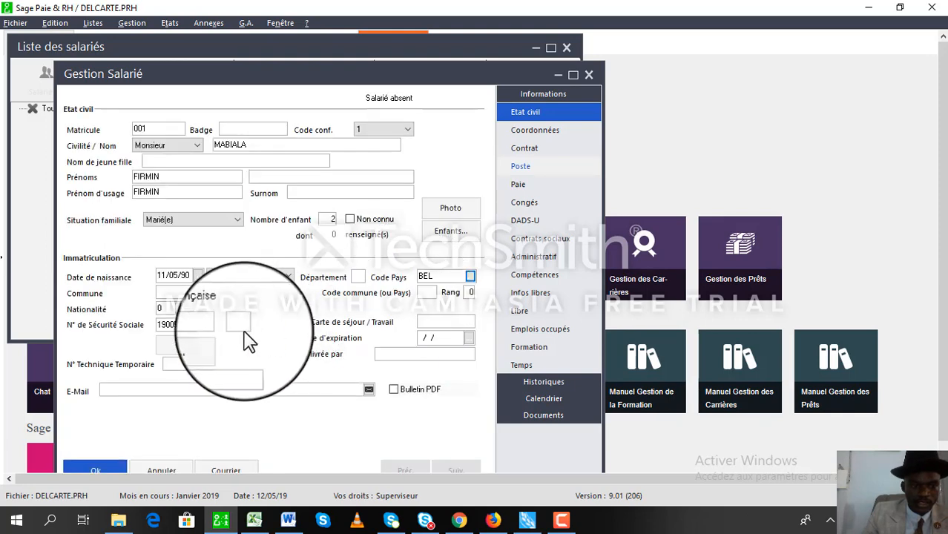
Choose Belge (code 2) as the Nationalité from the nationalities list.
left_click(180, 308)
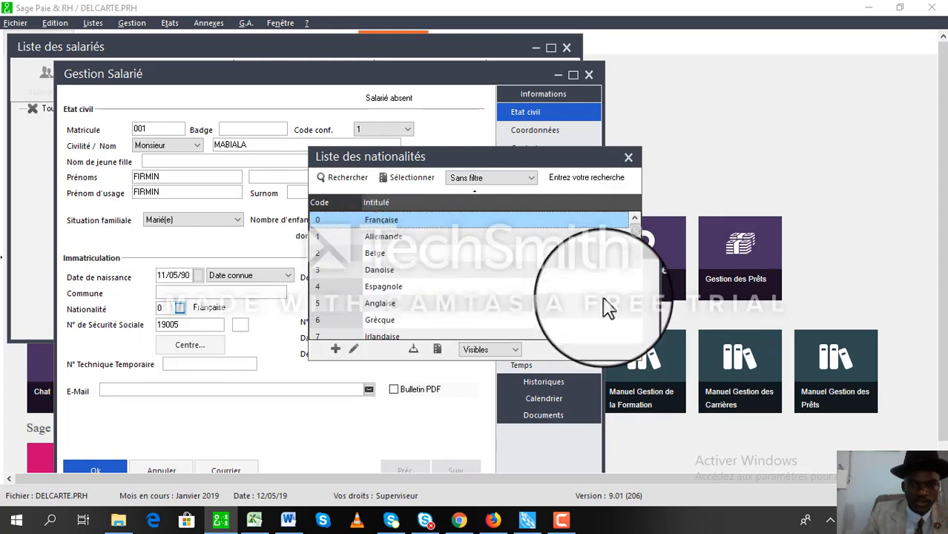
left_click(634, 335)
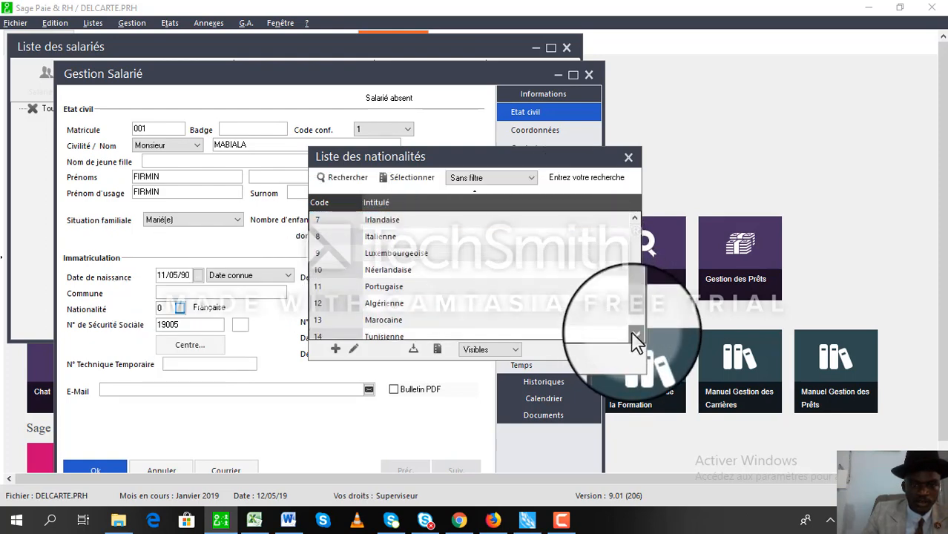
left_click(635, 220)
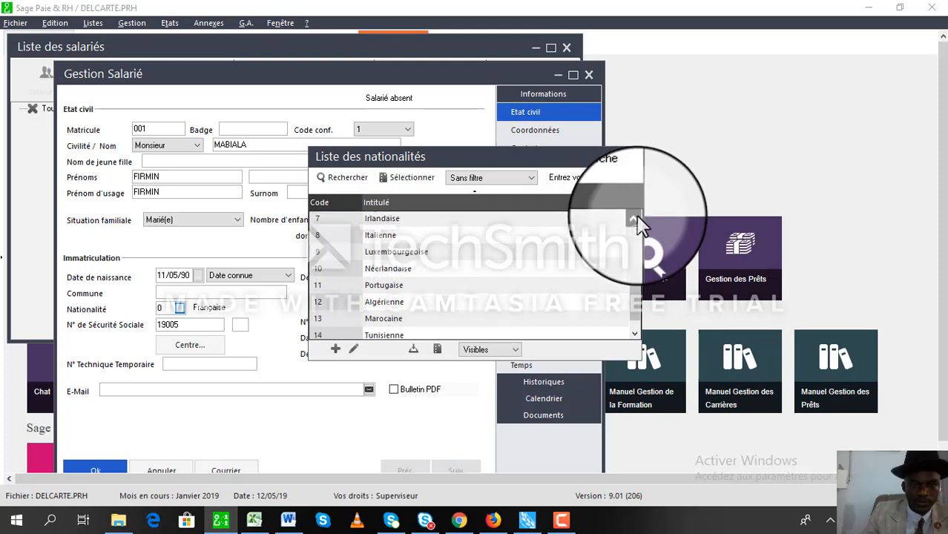
left_click(634, 220)
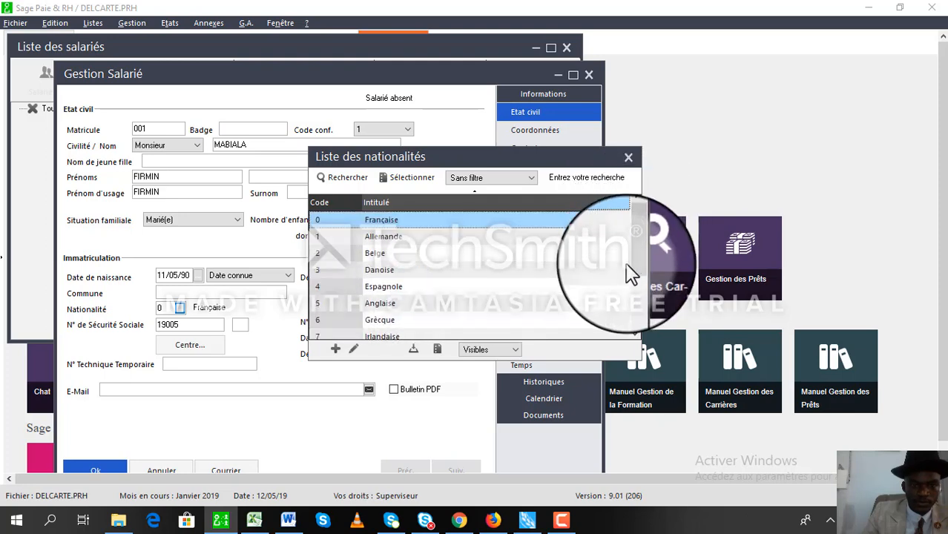
left_click(636, 334)
left_click(636, 333)
left_click(636, 334)
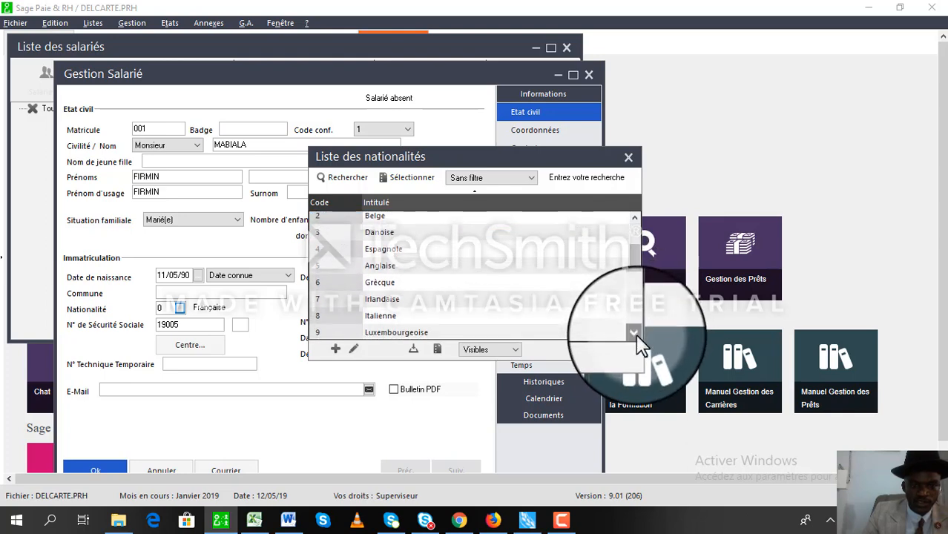
left_click(636, 334)
left_click(636, 334)
left_click(636, 334)
left_click(636, 334)
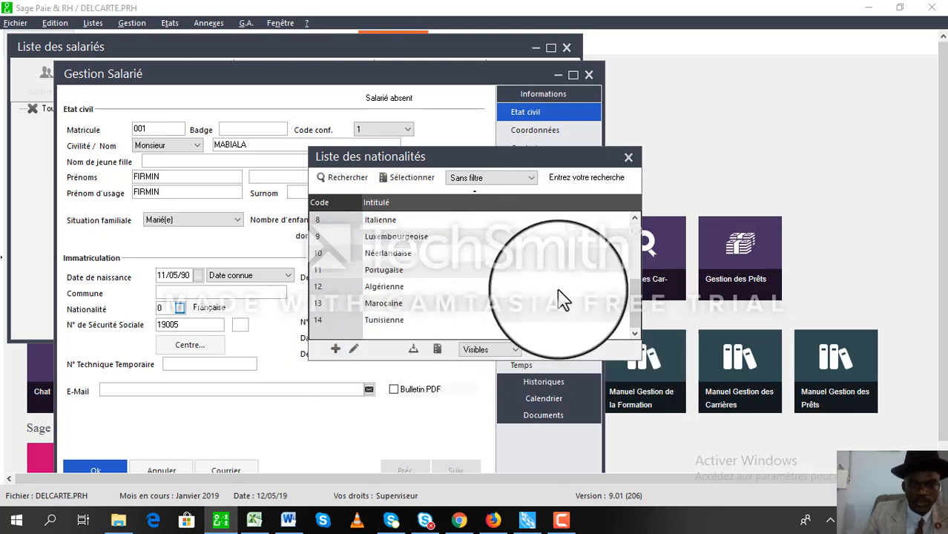
left_click(635, 219)
left_click(635, 218)
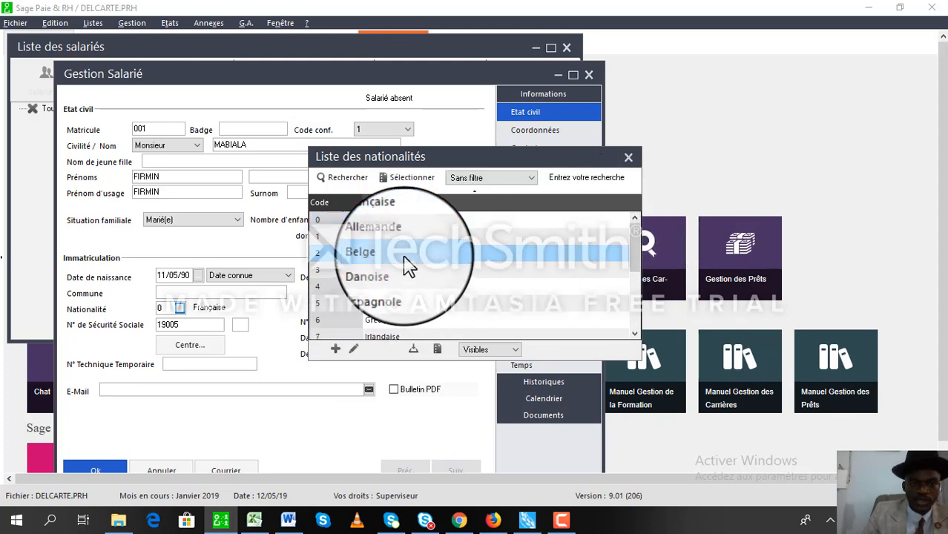
double_click(405, 260)
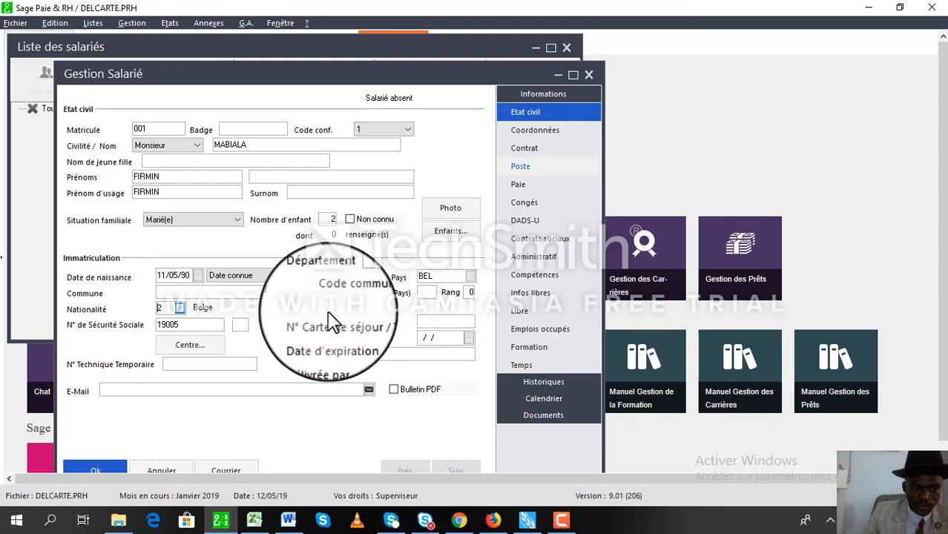
Switch to the Coordonnées page, try saving, and dismiss the missing contract date warning.
left_click(552, 135)
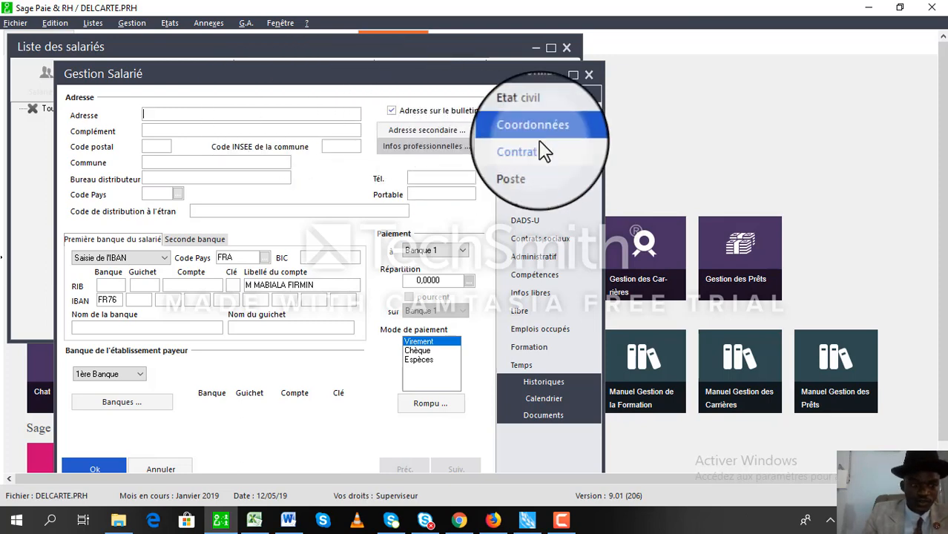
left_click(82, 472)
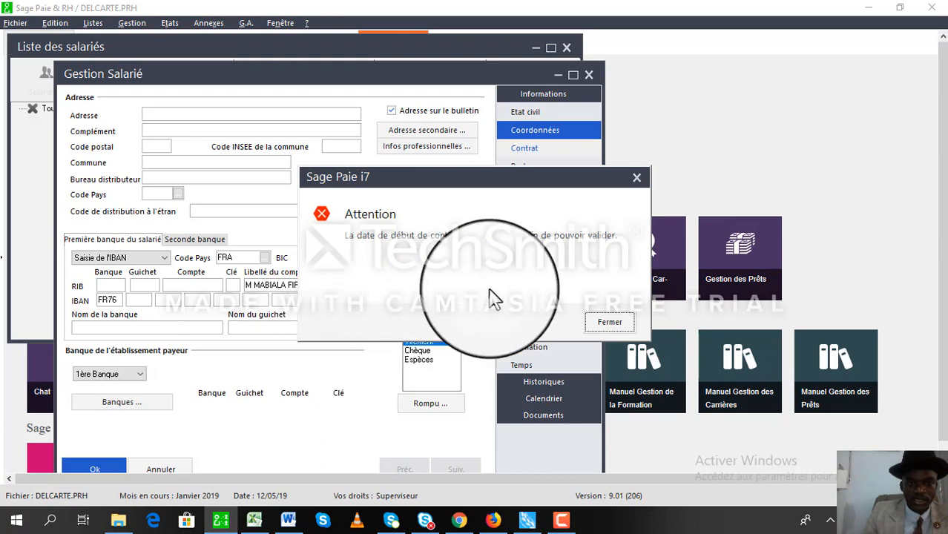
left_click(610, 323)
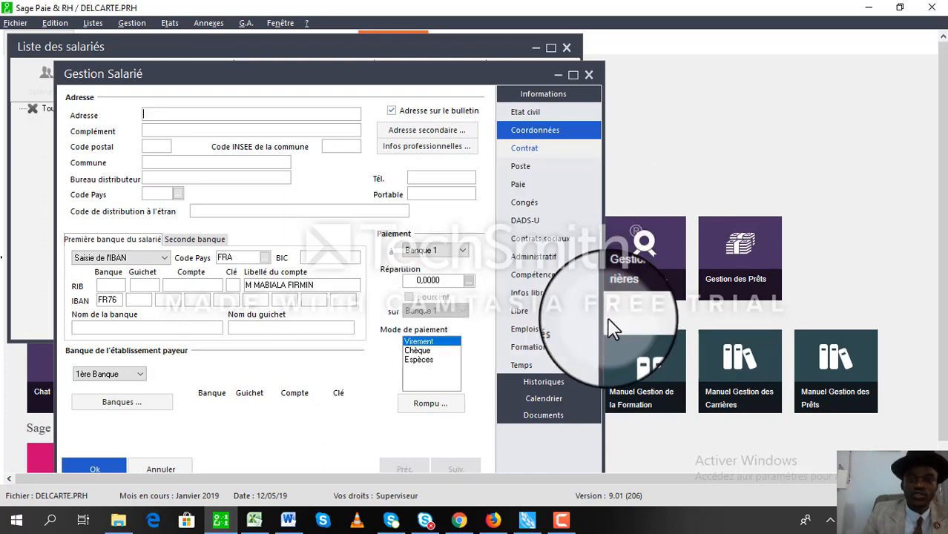